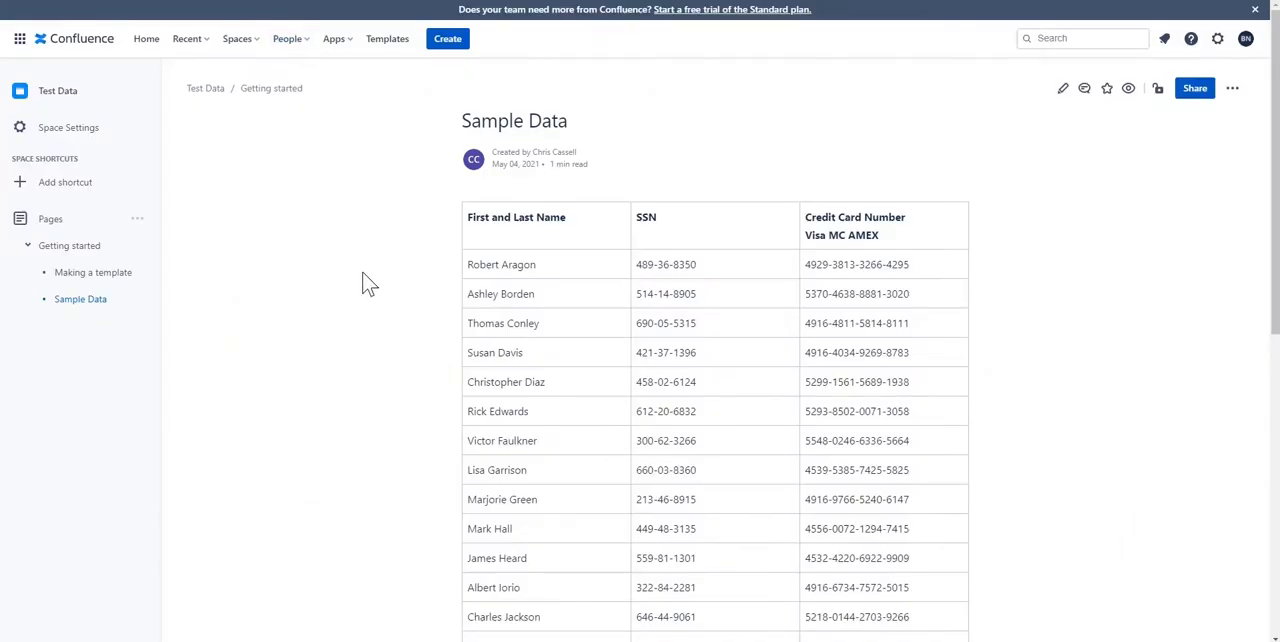
View the overview of the datacopies space, and open the Sample Data page in the Test Data space
{"action": "left_click", "coordinate": [233, 42]}
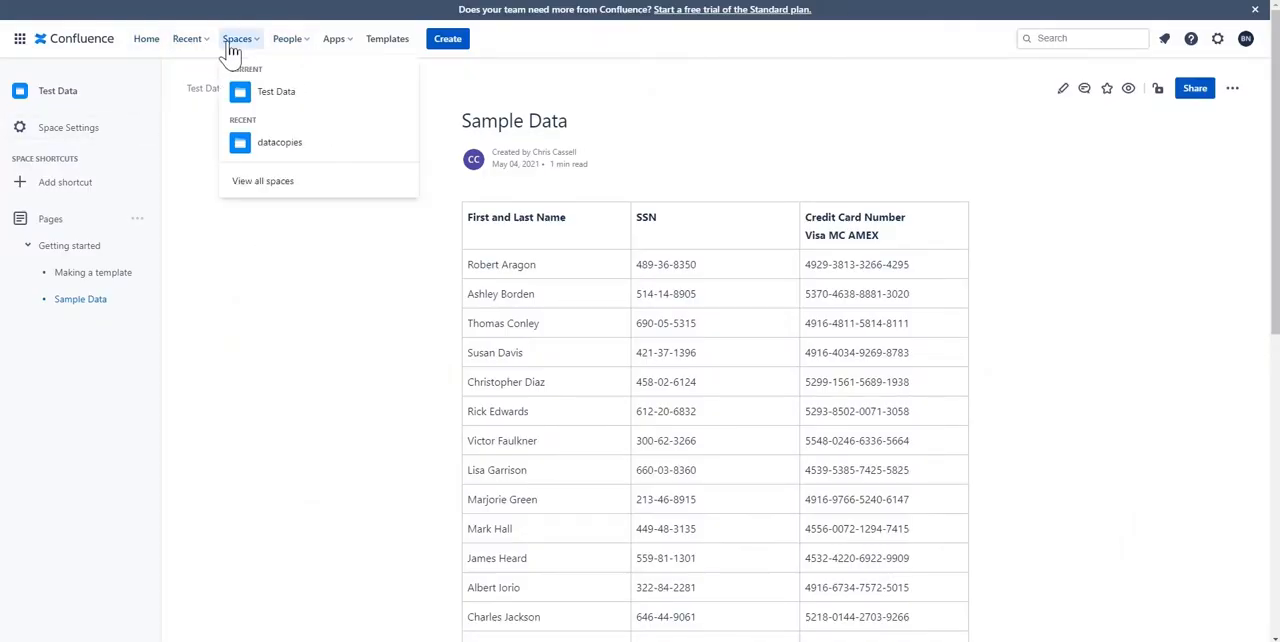
{"action": "left_click", "coordinate": [245, 146]}
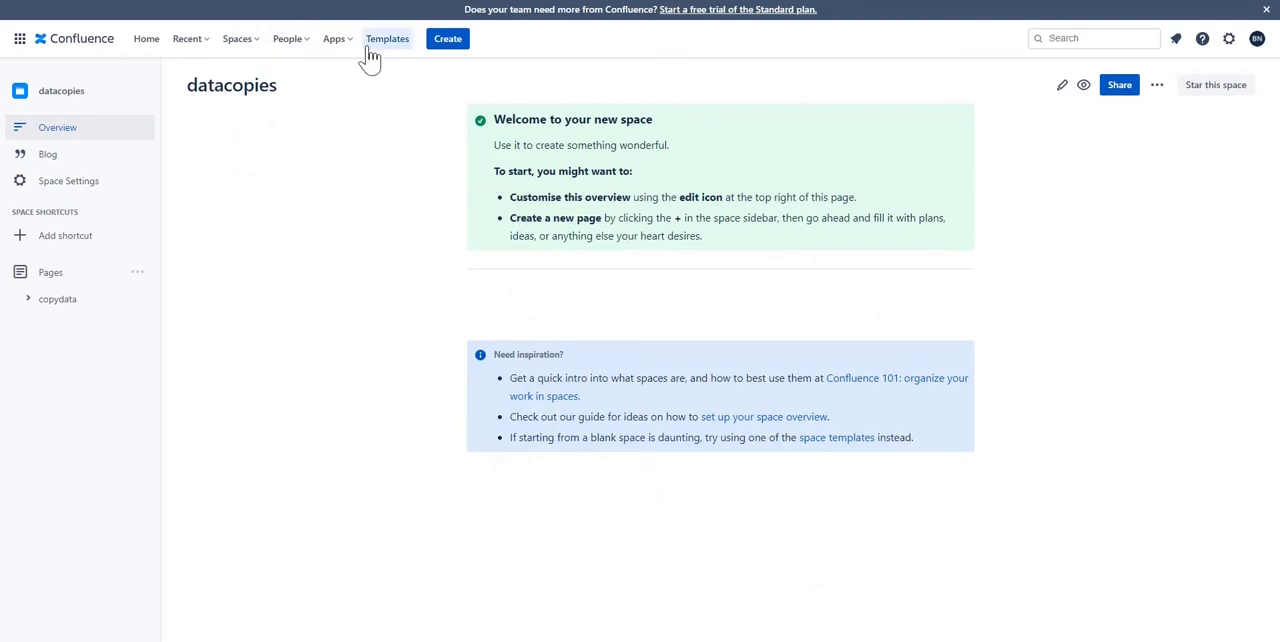
{"action": "left_click", "coordinate": [235, 45]}
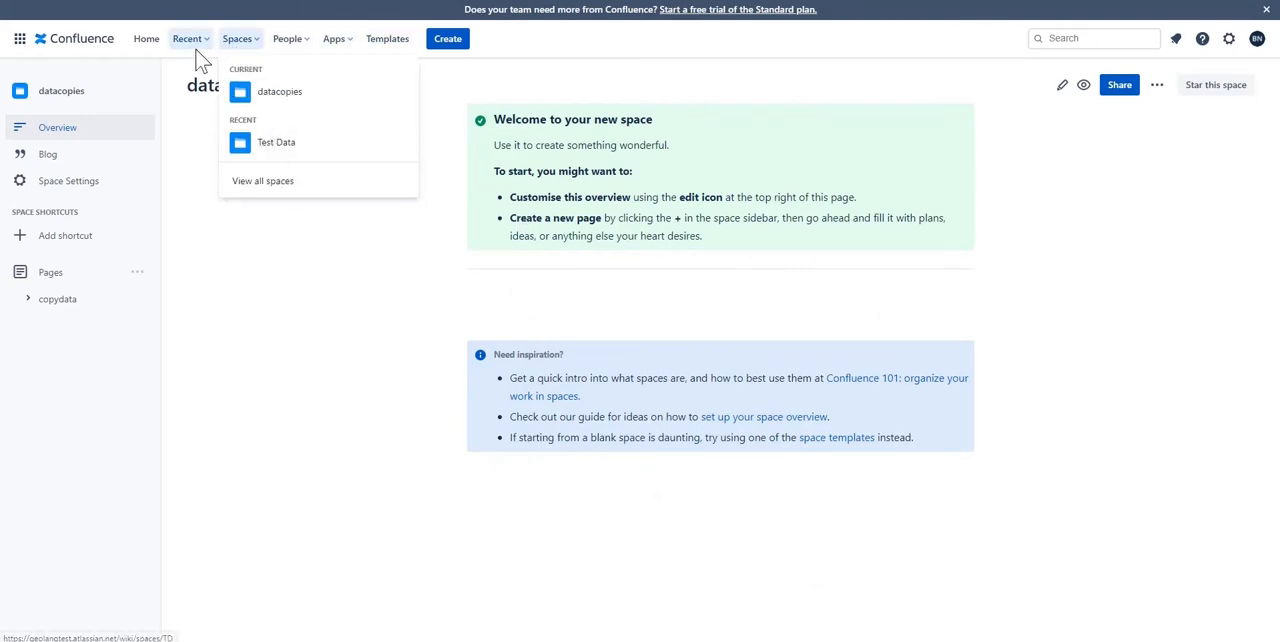
{"action": "left_click", "coordinate": [275, 142]}
{"action": "scroll", "coordinate": [395, 240], "scroll_direction": "down", "scroll_amount": 3}
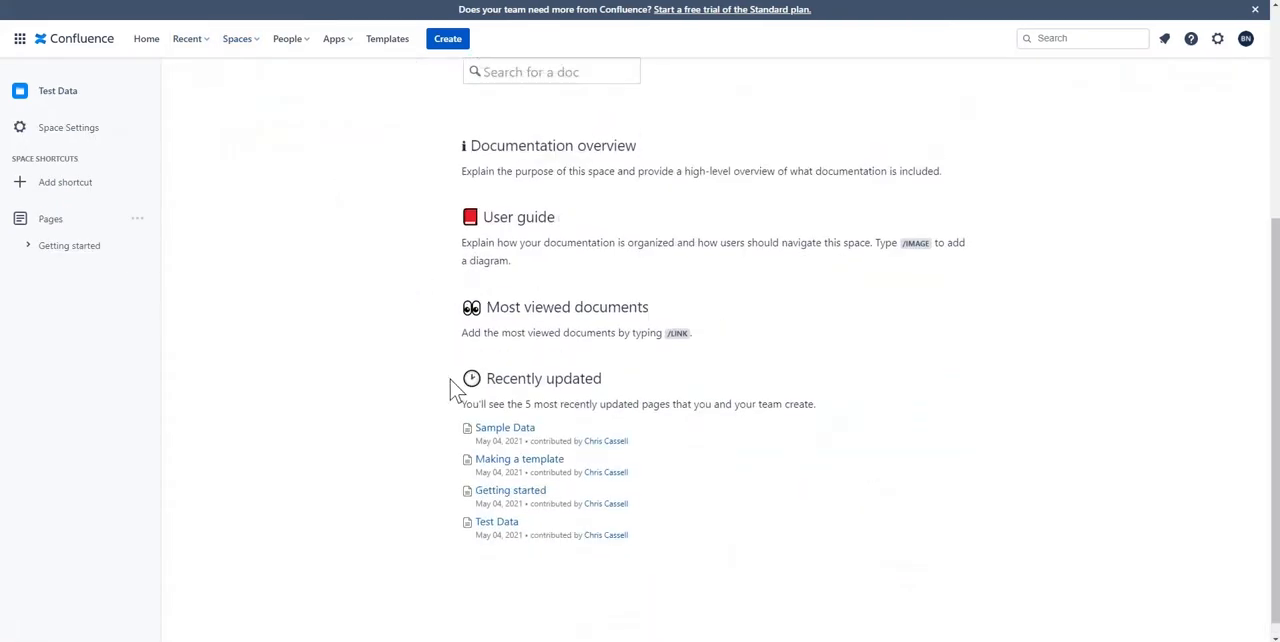
{"action": "left_click", "coordinate": [506, 429]}
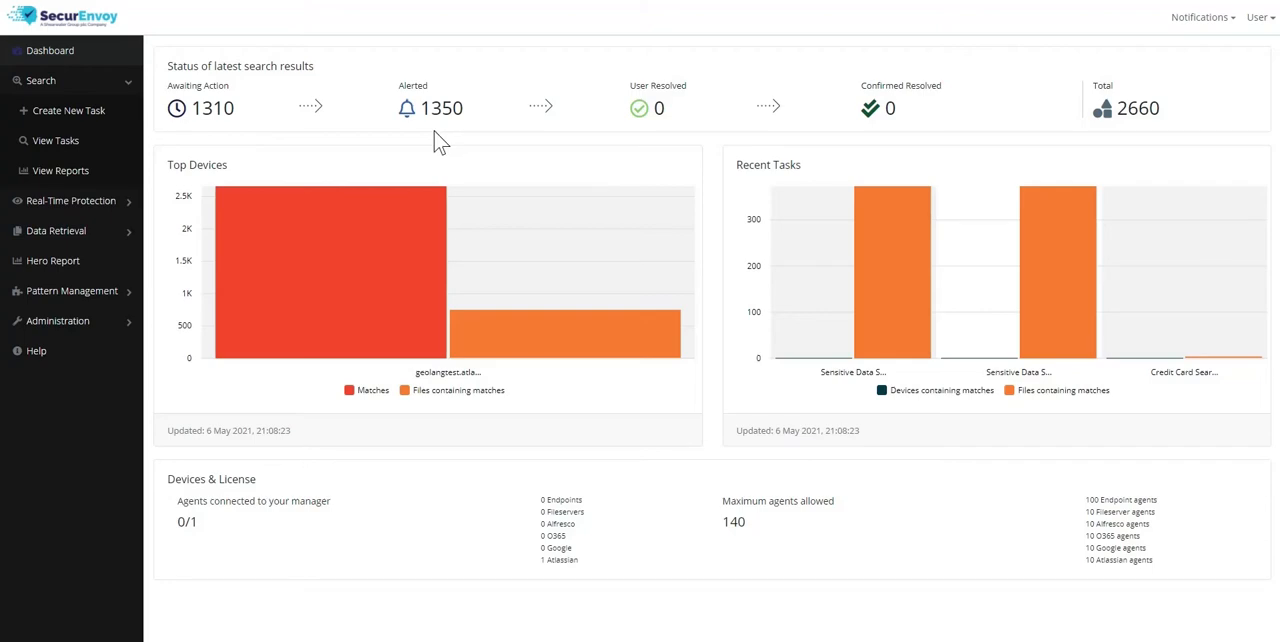
In SecurEnvoy, open the top device's matches report and examine the CC Numbers page matches and the first match's resolve options
{"action": "mouse_move", "coordinate": [364, 269]}
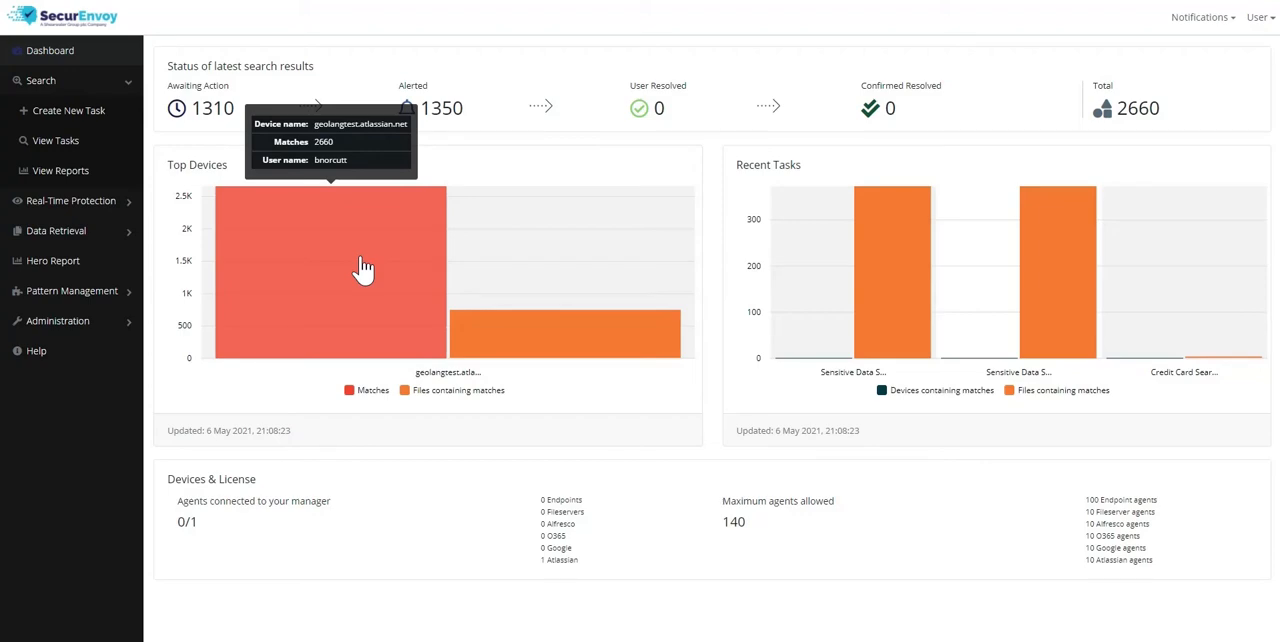
{"action": "left_click", "coordinate": [364, 269]}
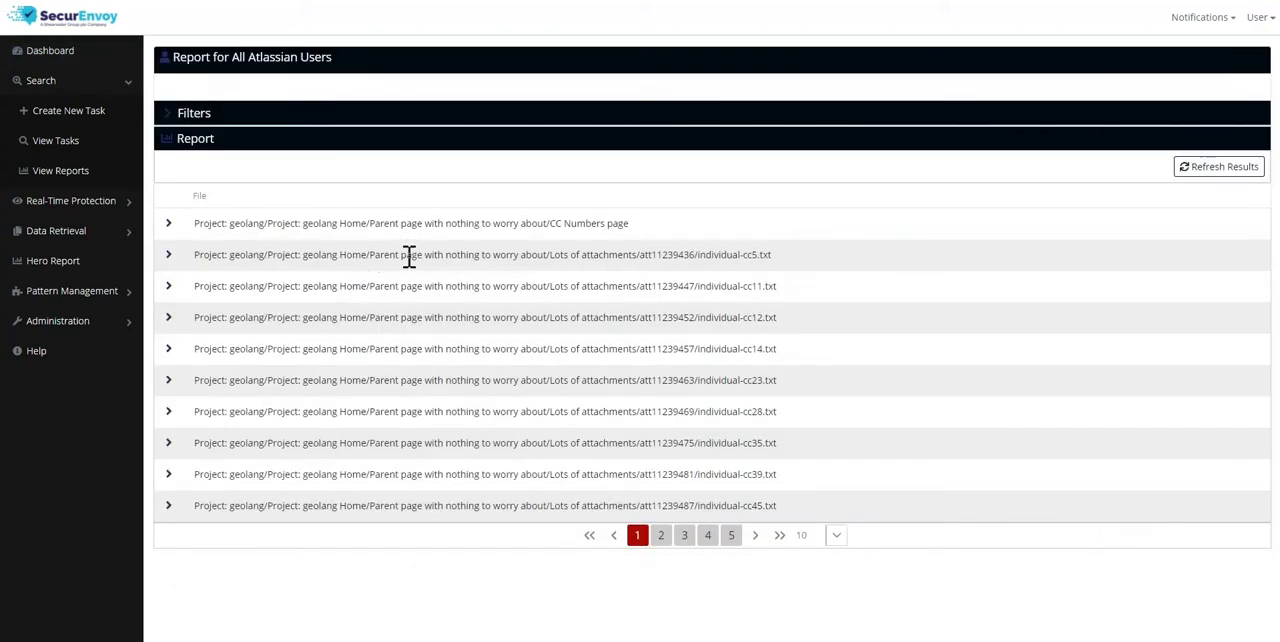
{"action": "left_click", "coordinate": [167, 226]}
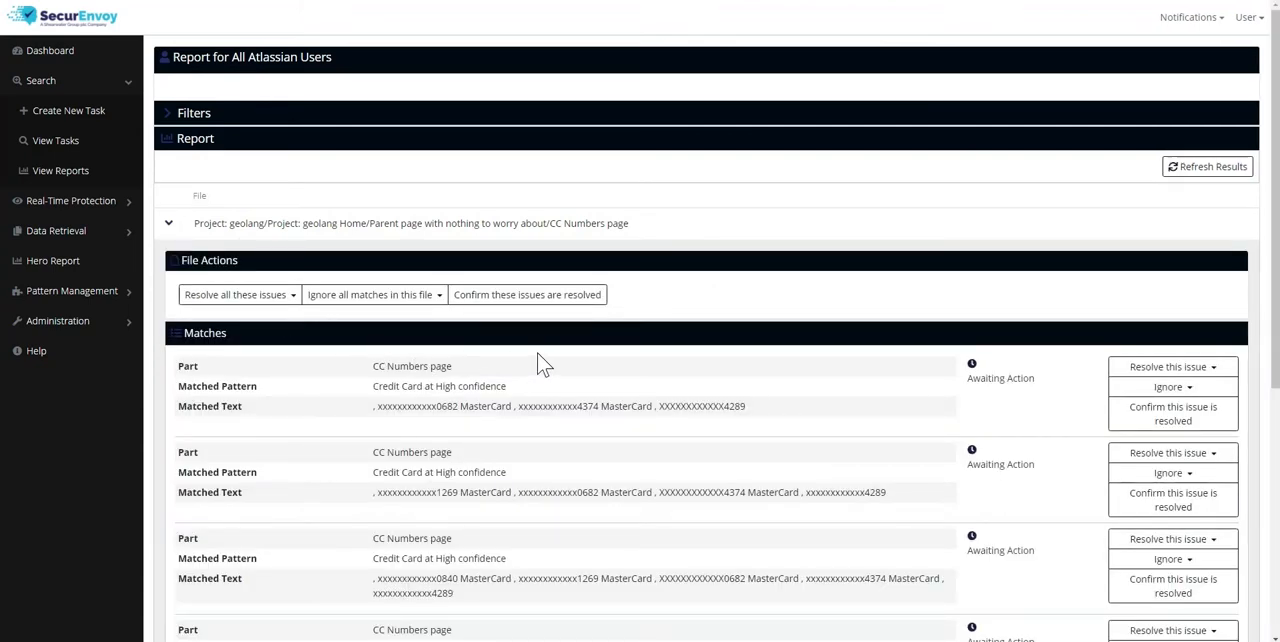
{"action": "scroll", "coordinate": [586, 374], "scroll_direction": "down", "scroll_amount": 1}
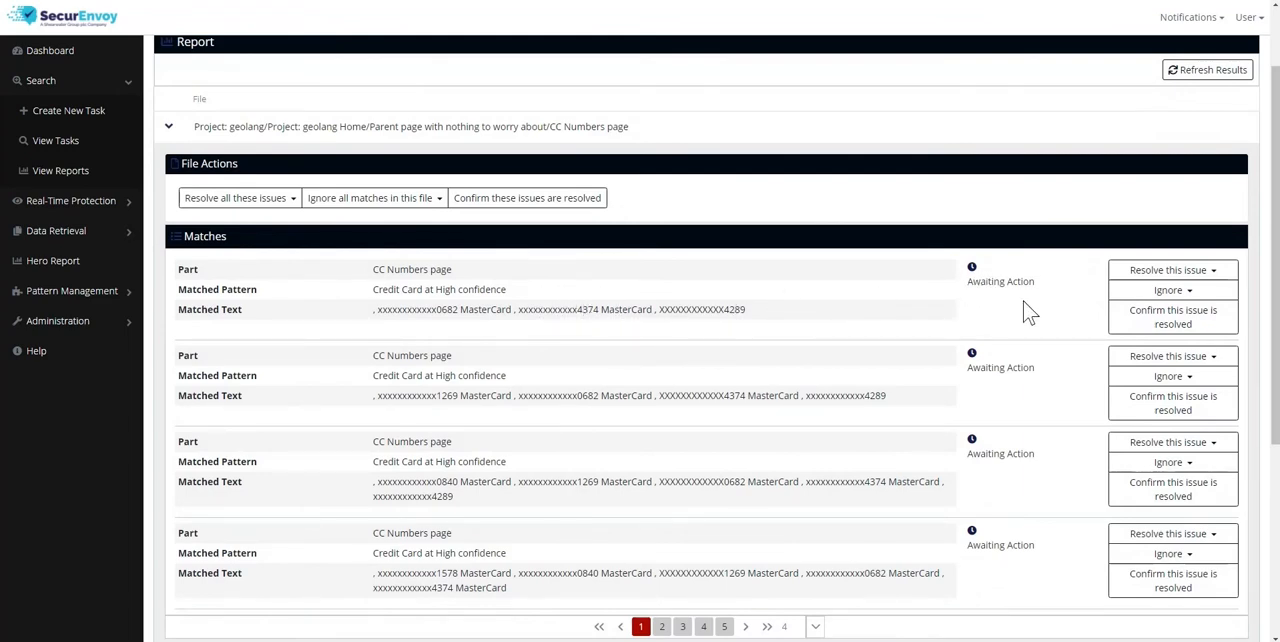
{"action": "left_click", "coordinate": [1172, 271]}
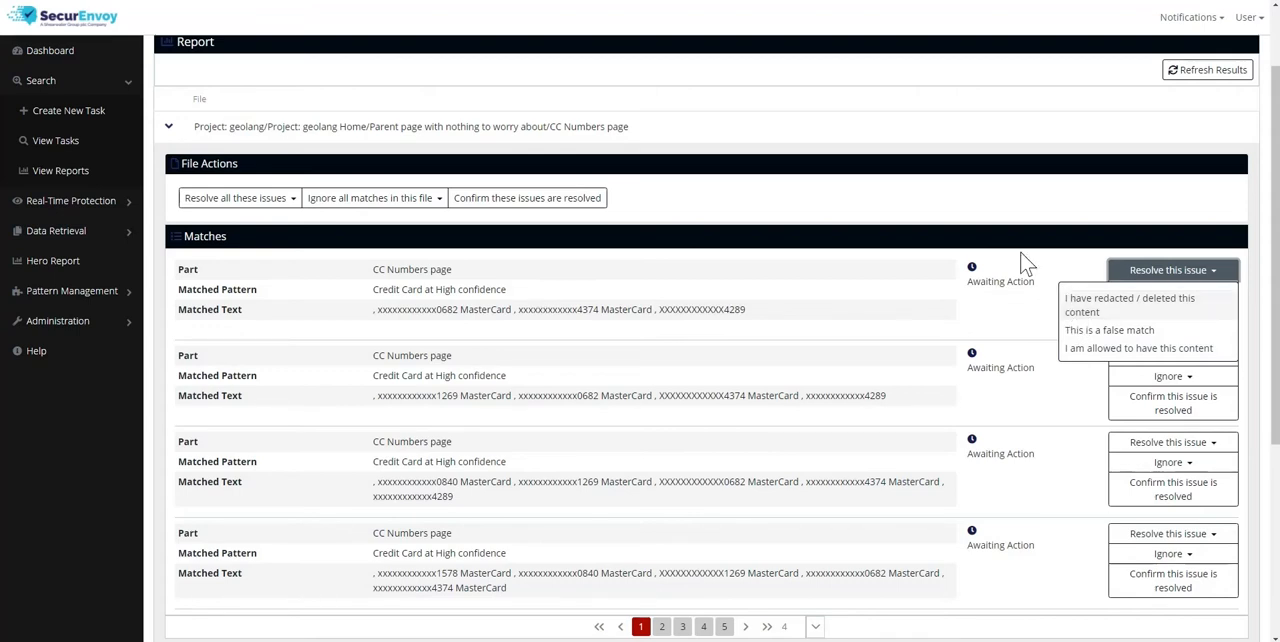
{"action": "left_click", "coordinate": [1031, 218]}
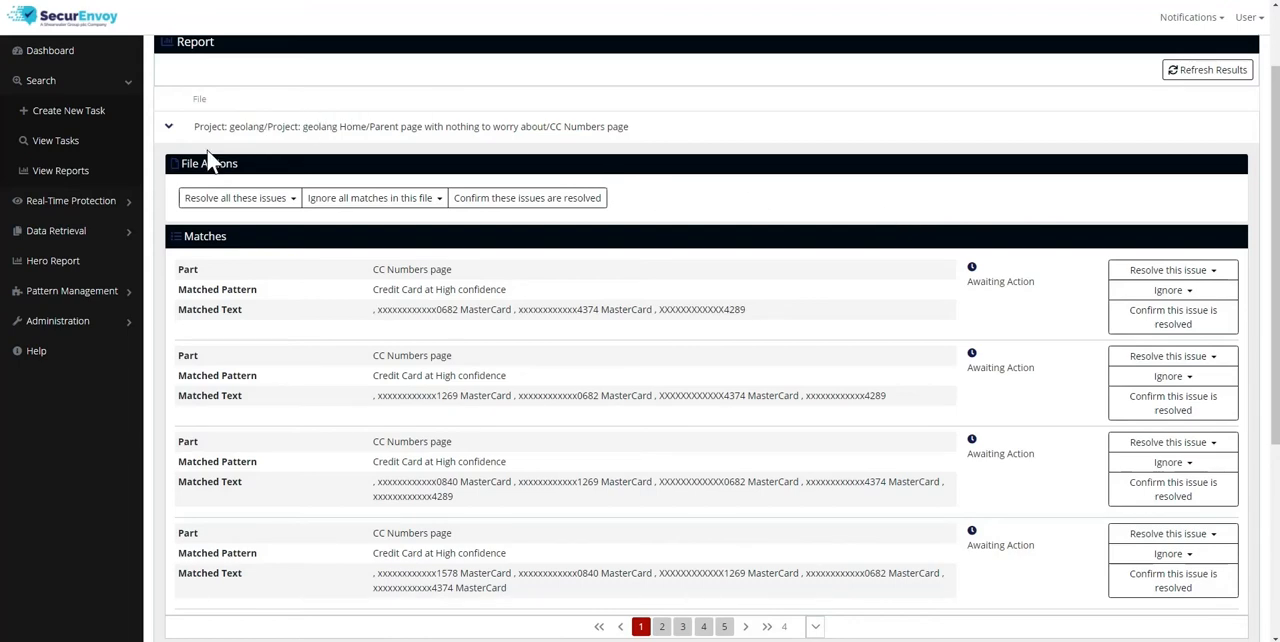
Start configuring a new search task that targets only Atlassian and is not based on an existing task
{"action": "left_click", "coordinate": [72, 125]}
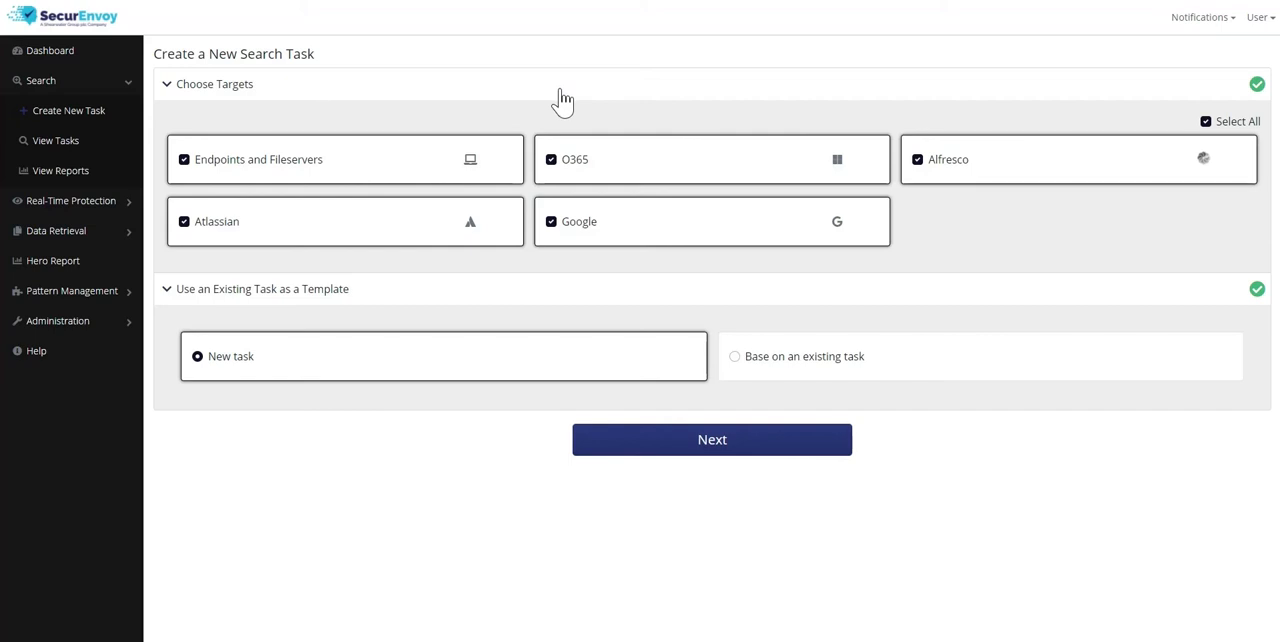
{"action": "left_click", "coordinate": [1208, 121]}
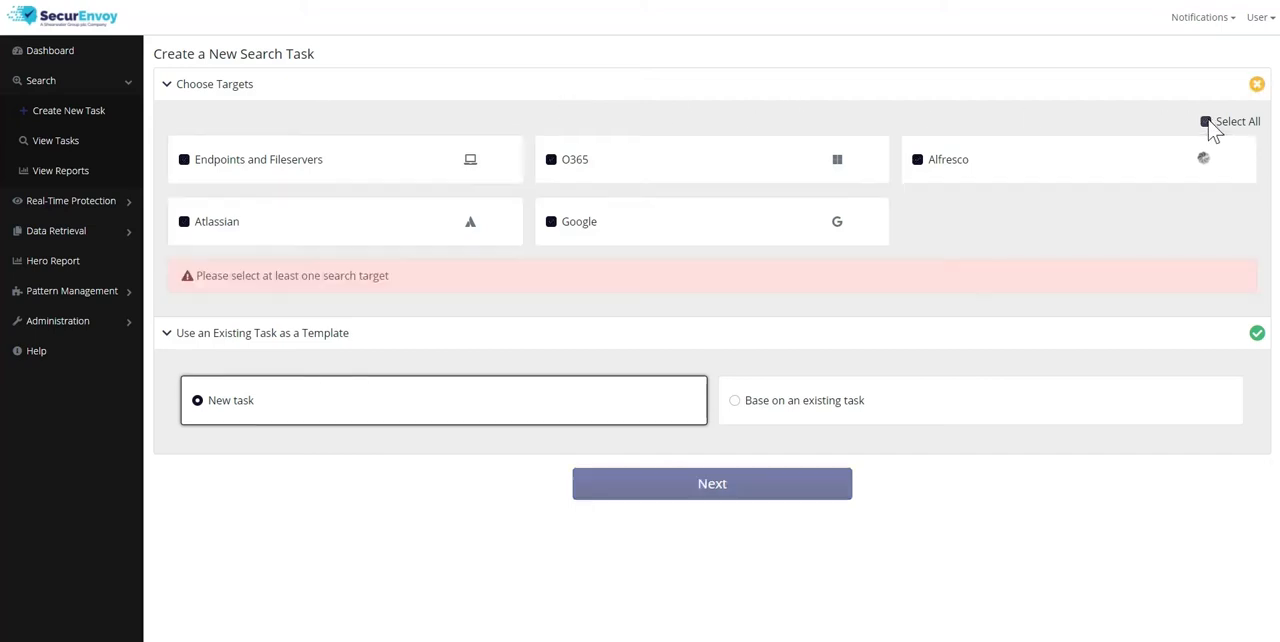
{"action": "left_click", "coordinate": [184, 222]}
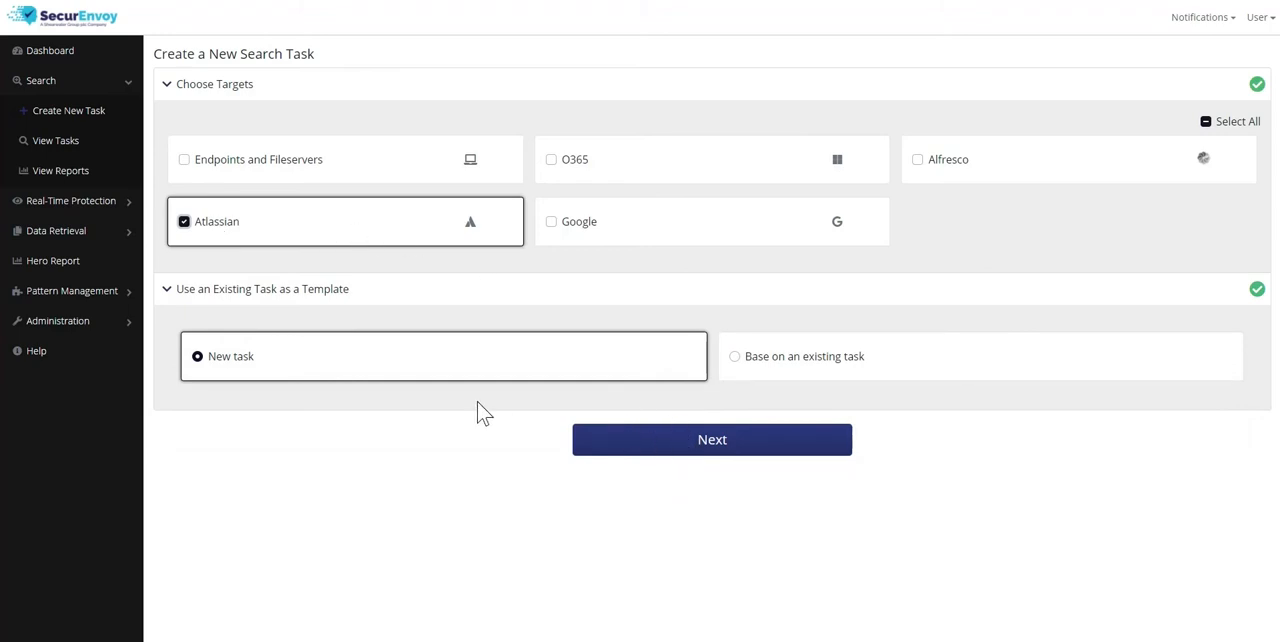
{"action": "left_click", "coordinate": [735, 357]}
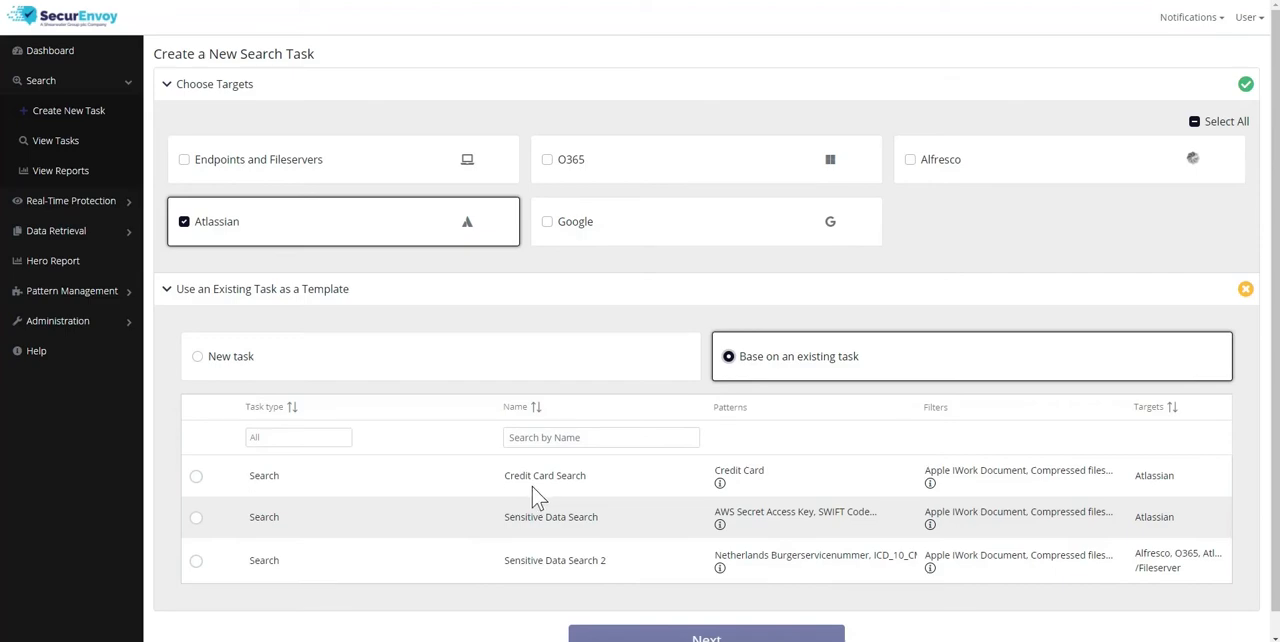
{"action": "left_click", "coordinate": [220, 364]}
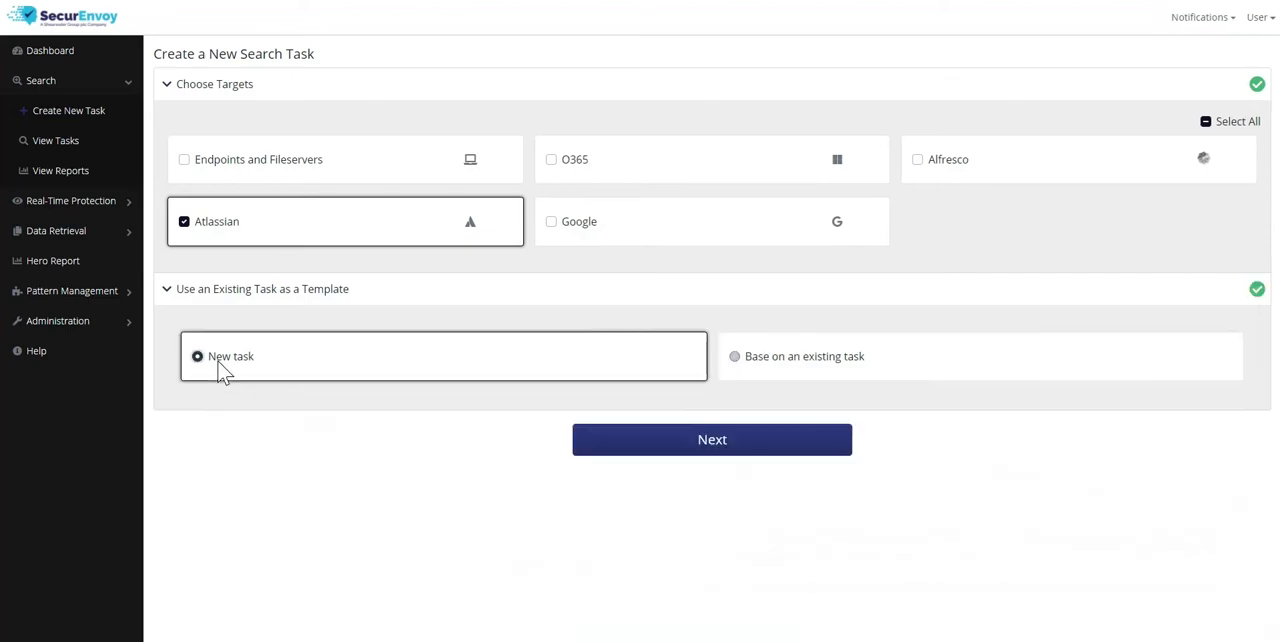
{"action": "left_click", "coordinate": [693, 444]}
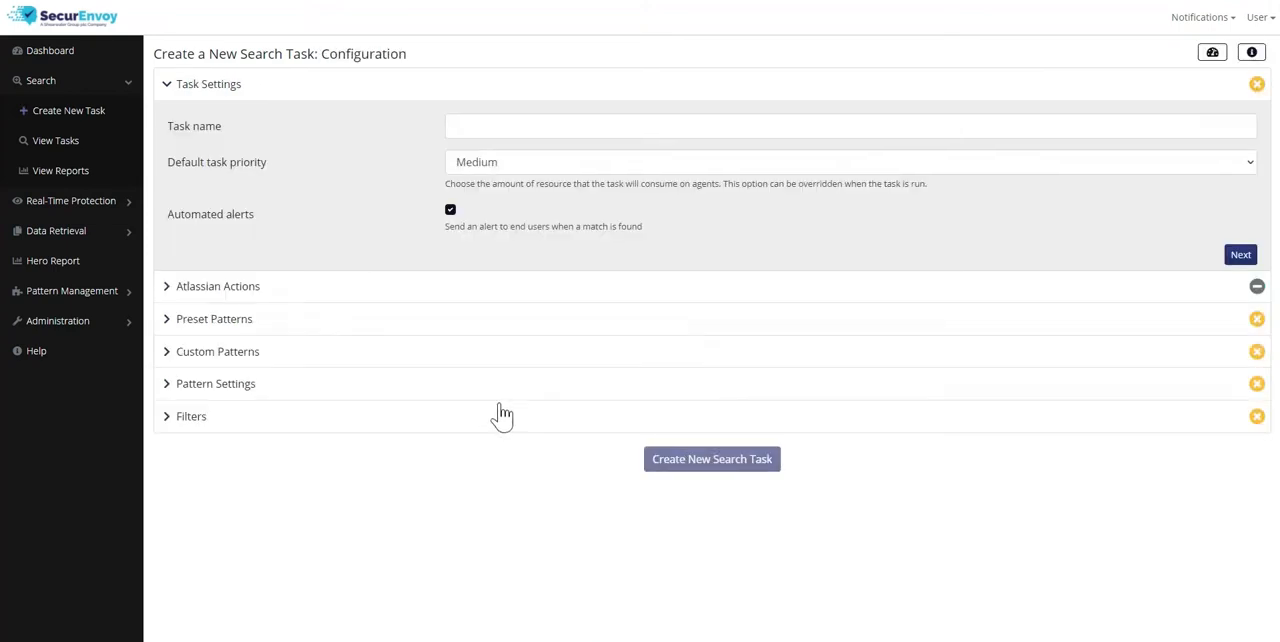
Name the search task "Find sensitive data" and proceed to the Atlassian actions
{"action": "left_click", "coordinate": [562, 128]}
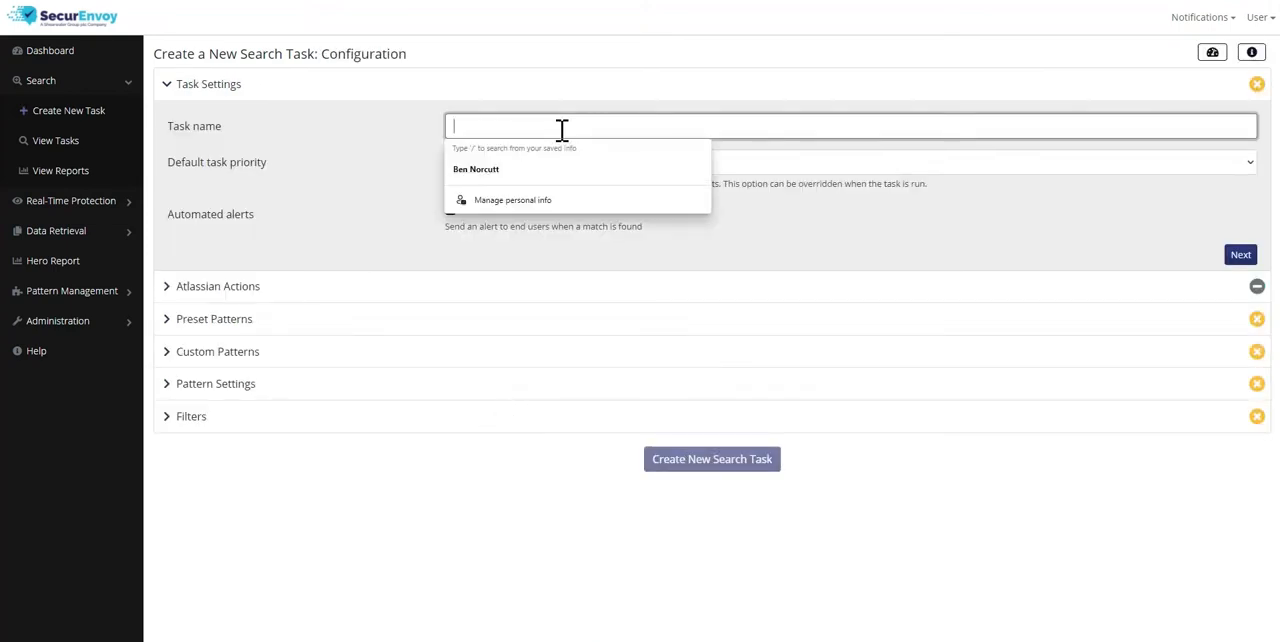
{"action": "type", "text": "Fiond"}
{"action": "key", "text": "BackSpace"}
{"action": "key", "text": "BackSpace"}
{"action": "key", "text": "BackSpace"}
{"action": "key", "text": "BackSpace"}
{"action": "key", "text": "BackSpace"}
{"action": "type", "text": "i"}
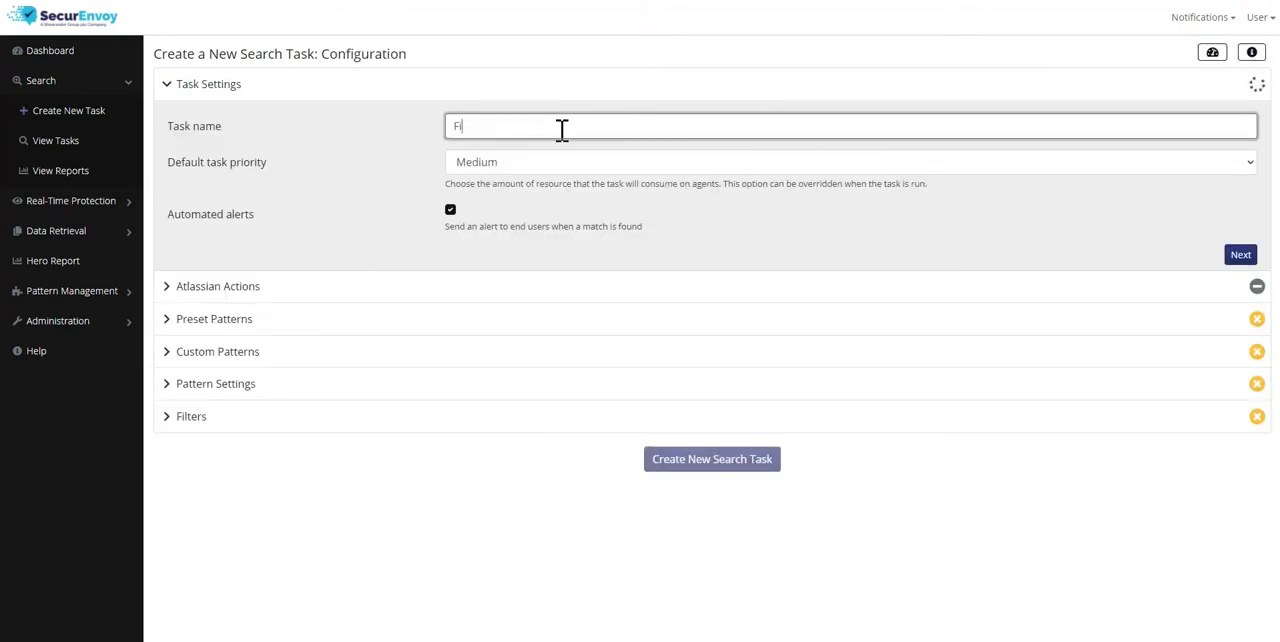
{"action": "type", "text": "nd sensitive data"}
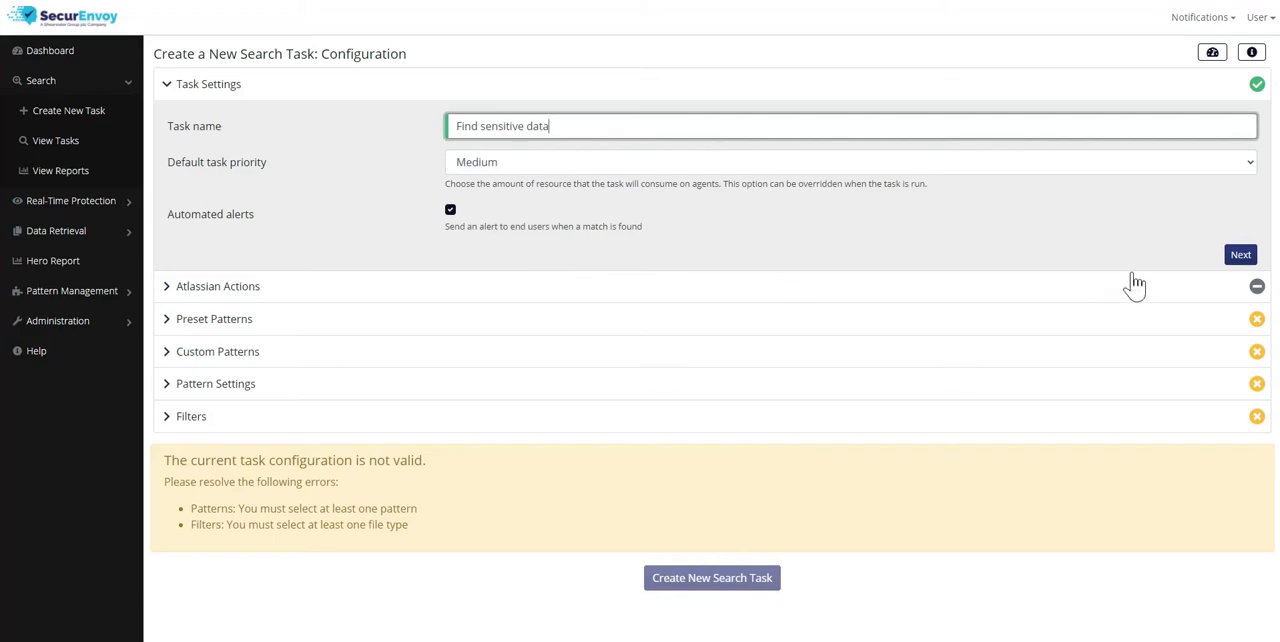
{"action": "left_click", "coordinate": [1240, 256]}
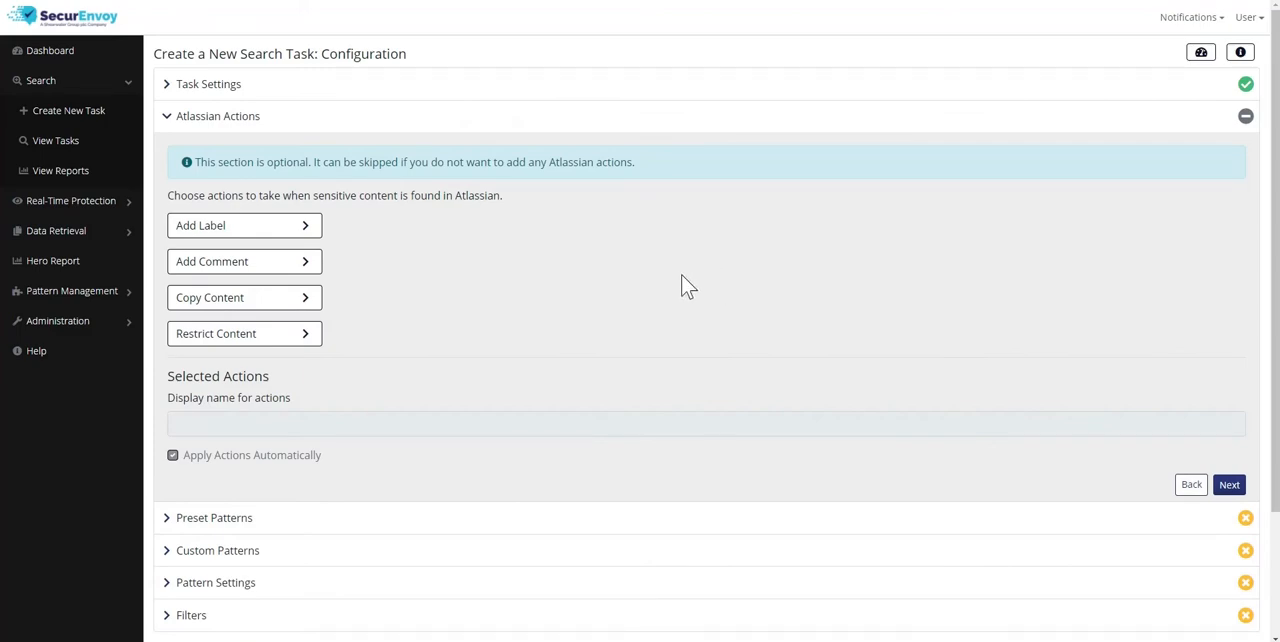
Add an Atlassian action that labels pages containing sensitive content with "Sensitive_Data_Found"
{"action": "left_click", "coordinate": [311, 232]}
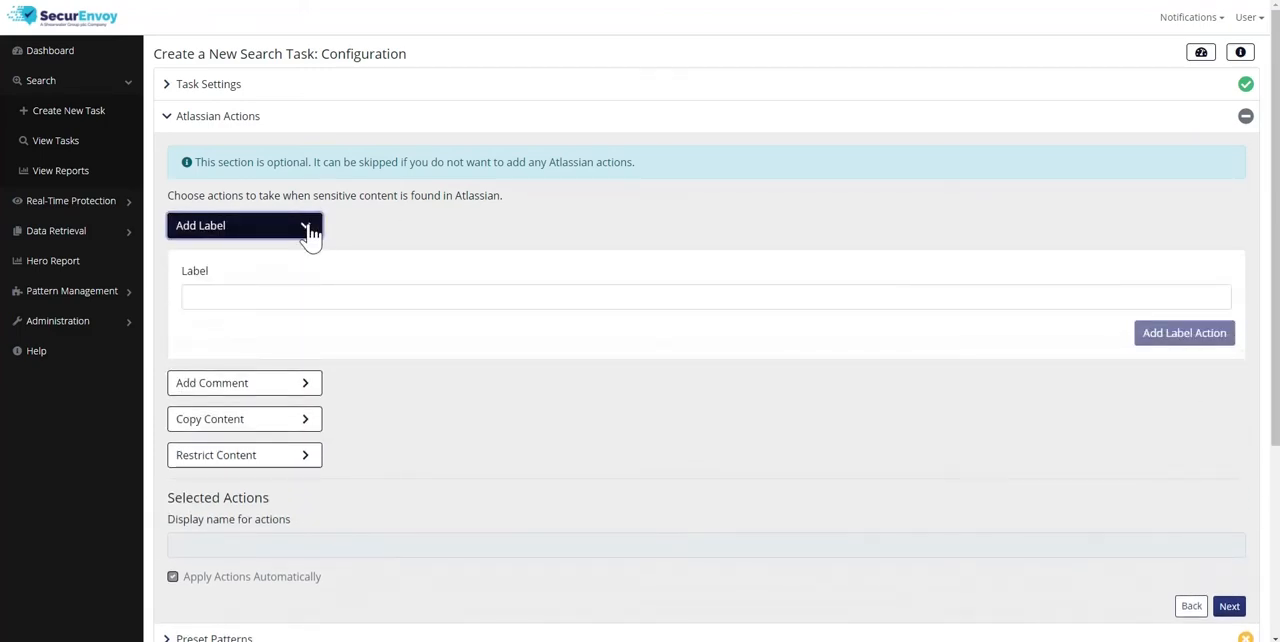
{"action": "left_click", "coordinate": [301, 298]}
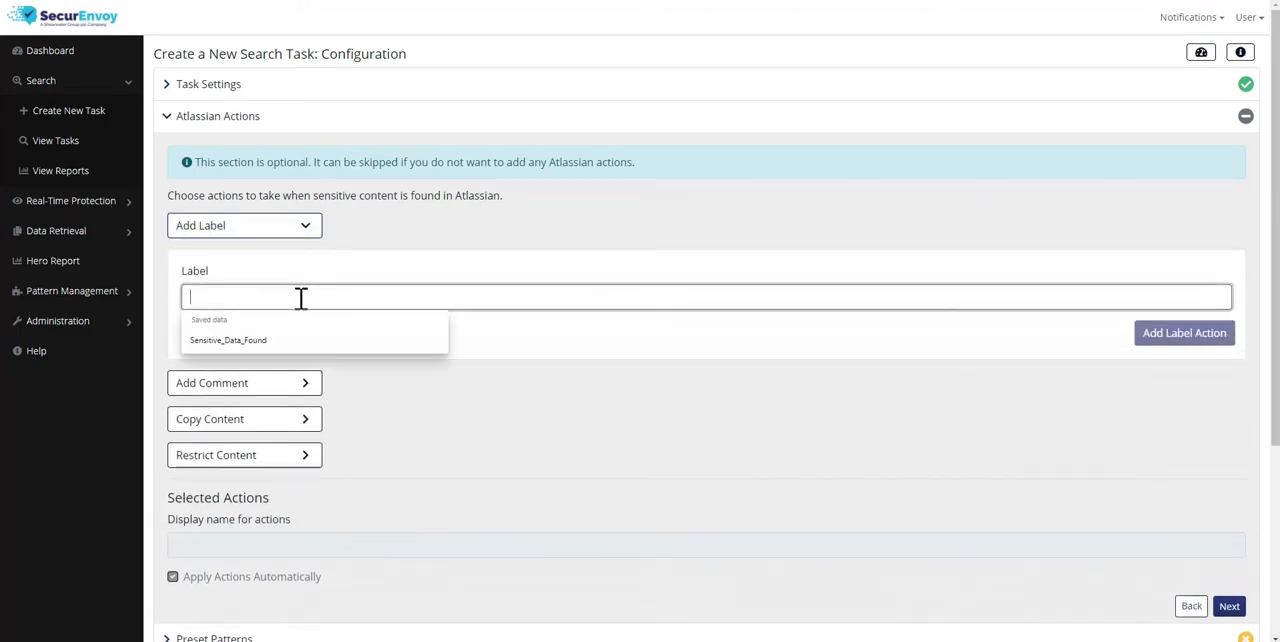
{"action": "left_click", "coordinate": [269, 342]}
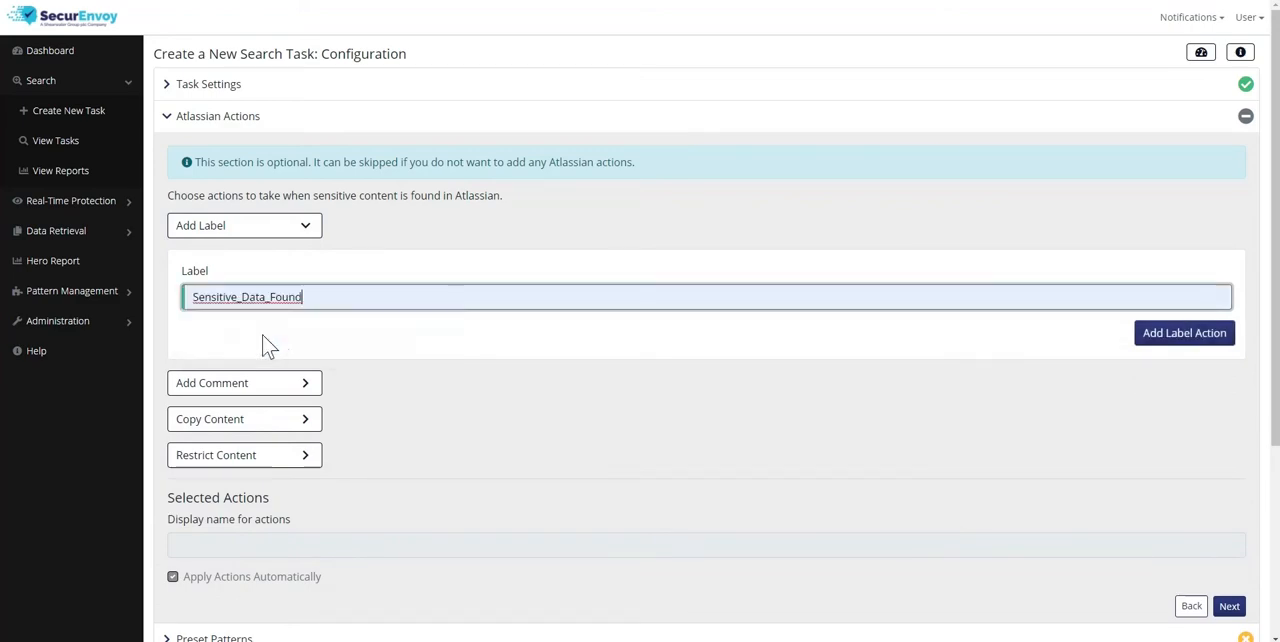
{"action": "left_click", "coordinate": [1148, 340]}
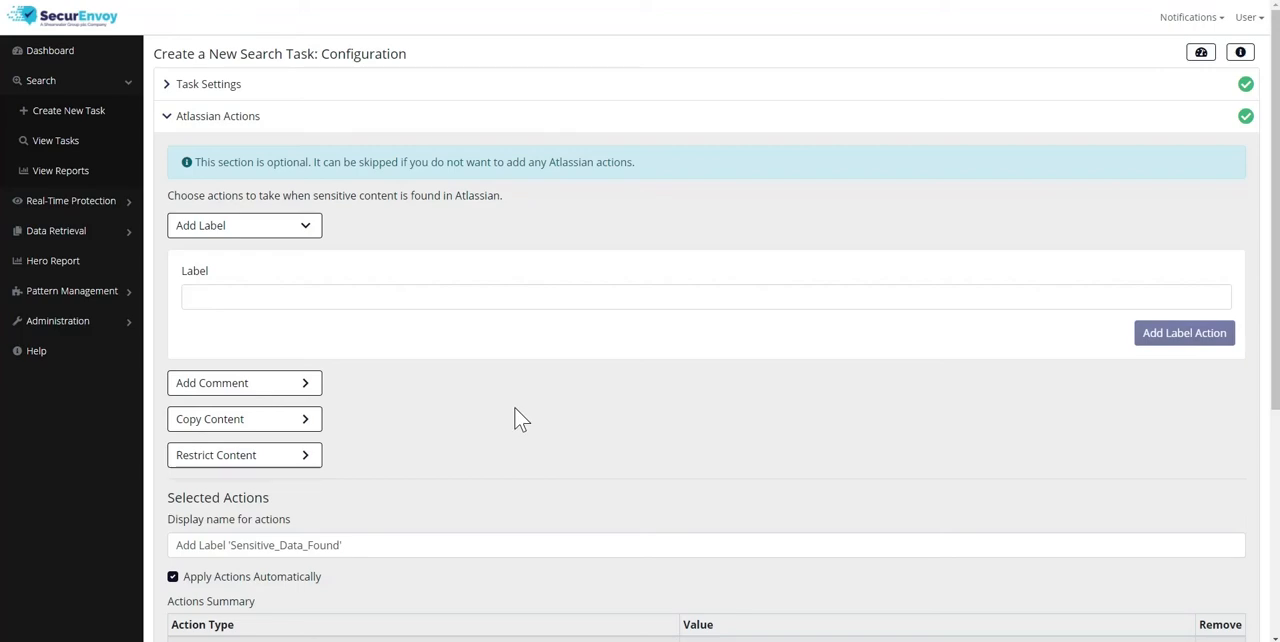
Examine the settings for the comment, copy content and restrict content actions, and review the selected actions summary
{"action": "left_click", "coordinate": [300, 390]}
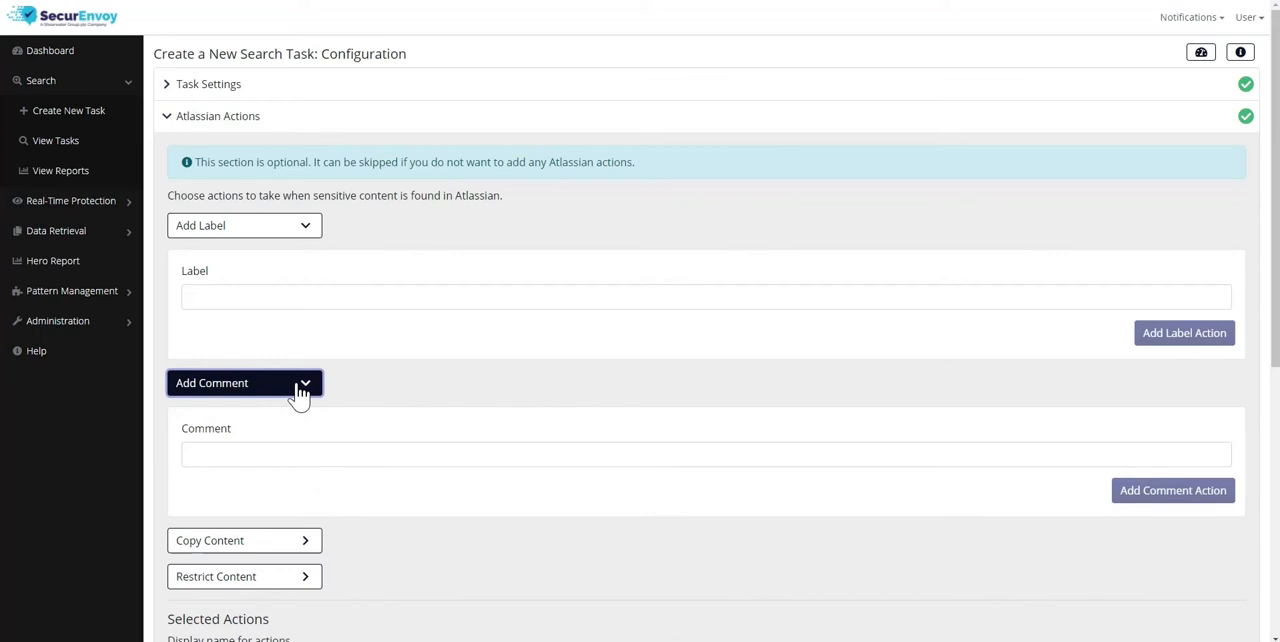
{"action": "left_click", "coordinate": [300, 388]}
{"action": "left_click", "coordinate": [294, 424]}
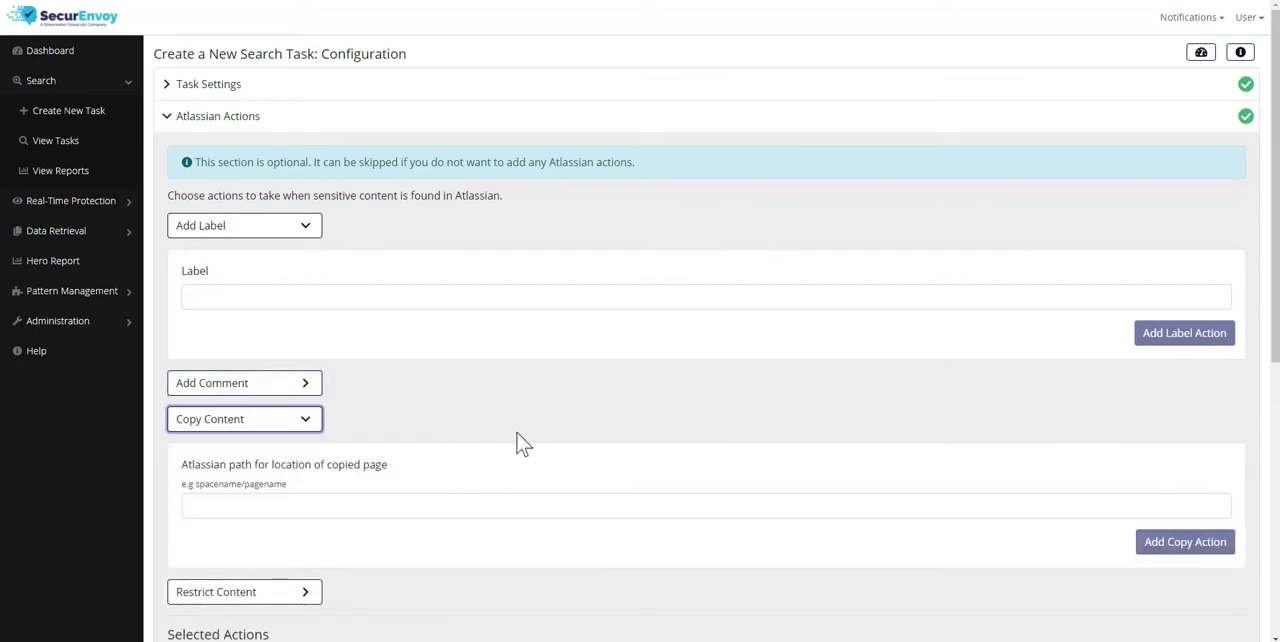
{"action": "left_click", "coordinate": [369, 508]}
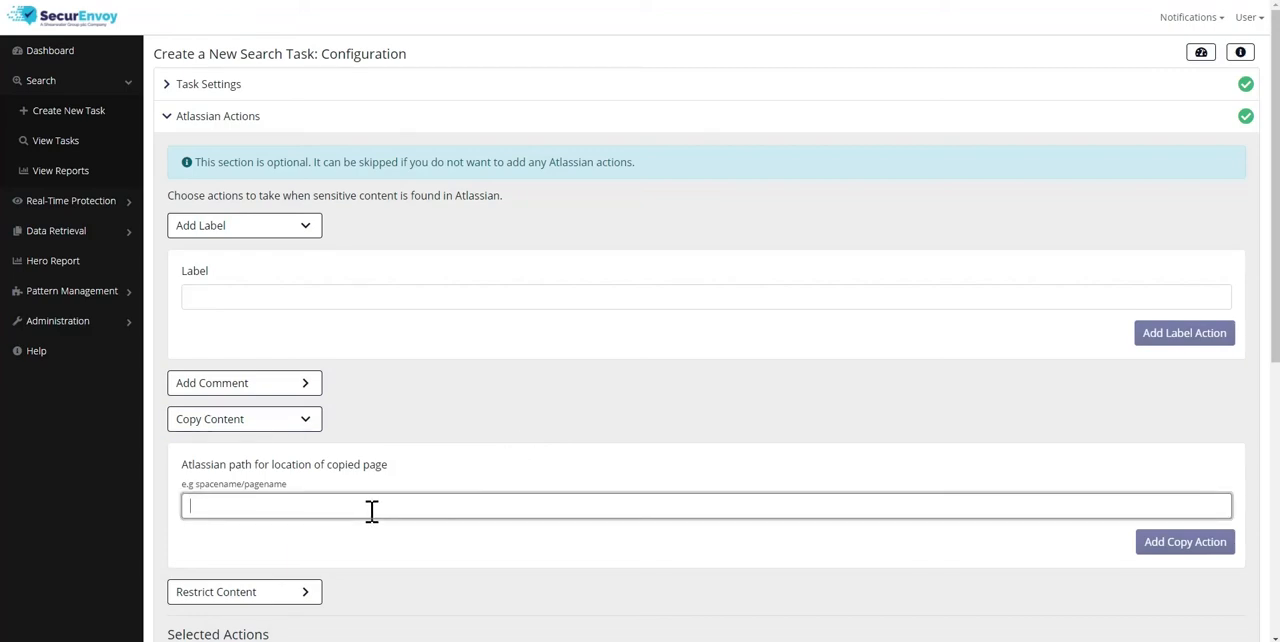
{"action": "scroll", "coordinate": [365, 514], "scroll_direction": "down", "scroll_amount": 2}
{"action": "left_click", "coordinate": [305, 400]}
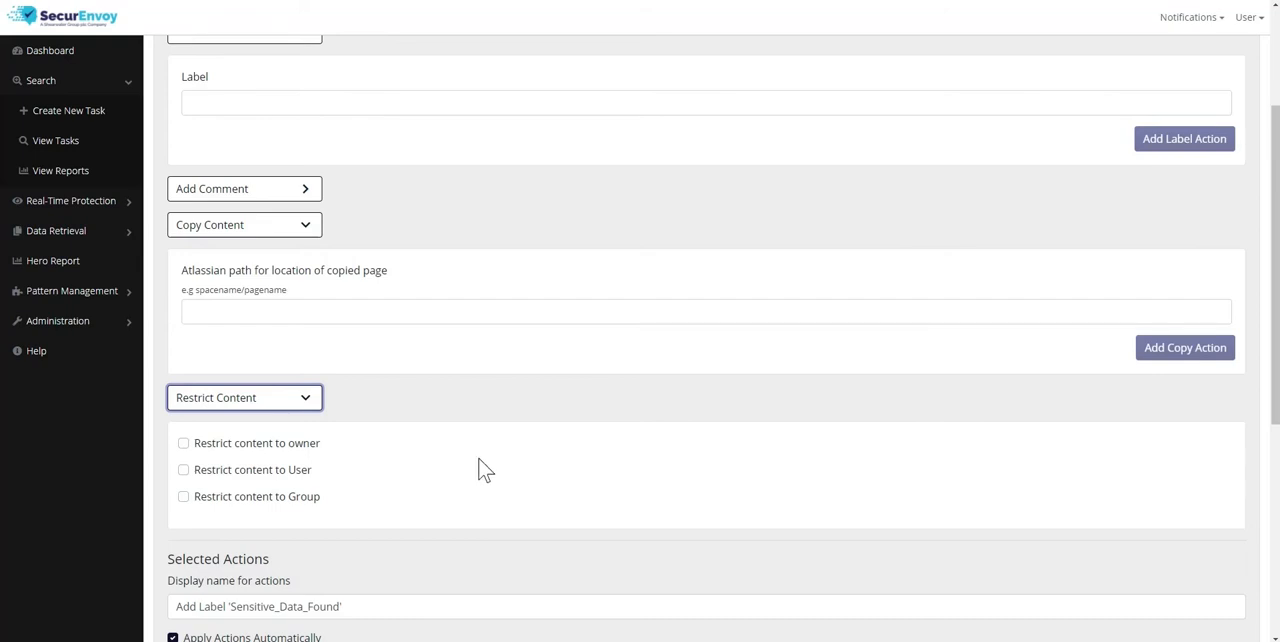
{"action": "scroll", "coordinate": [481, 458], "scroll_direction": "down", "scroll_amount": 3}
{"action": "scroll", "coordinate": [485, 472], "scroll_direction": "down", "scroll_amount": 1}
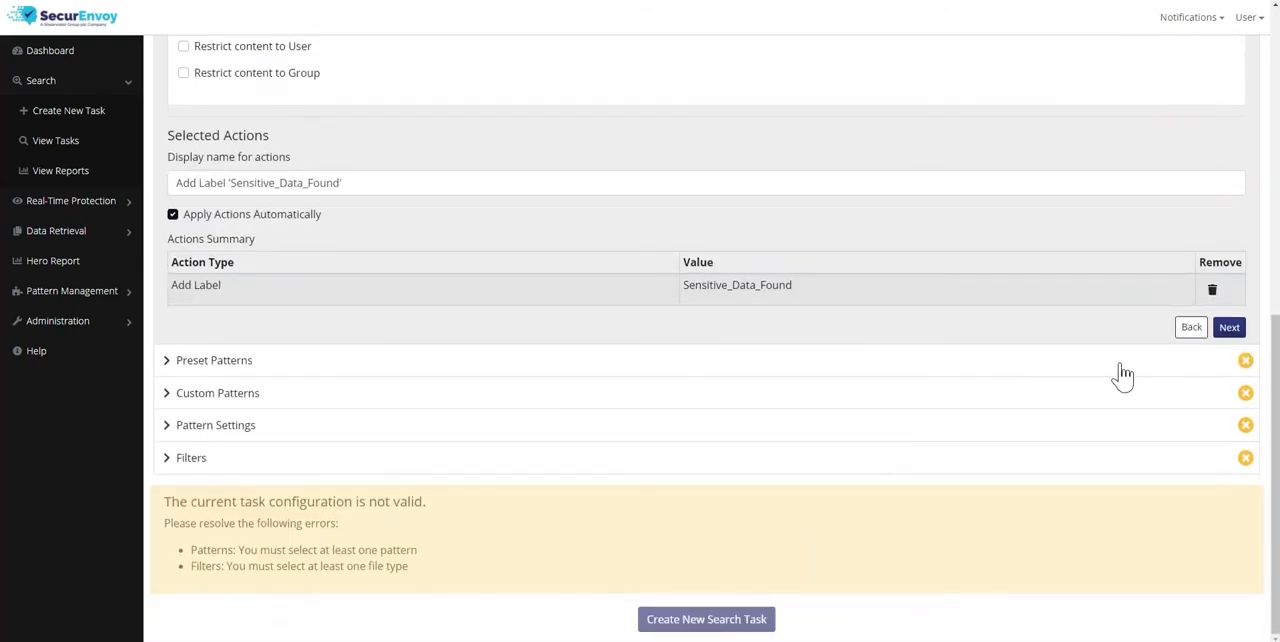
Proceed to the preset patterns and review the pattern types available for filtering
{"action": "left_click", "coordinate": [1229, 329]}
{"action": "scroll", "coordinate": [679, 418], "scroll_direction": "up", "scroll_amount": 4}
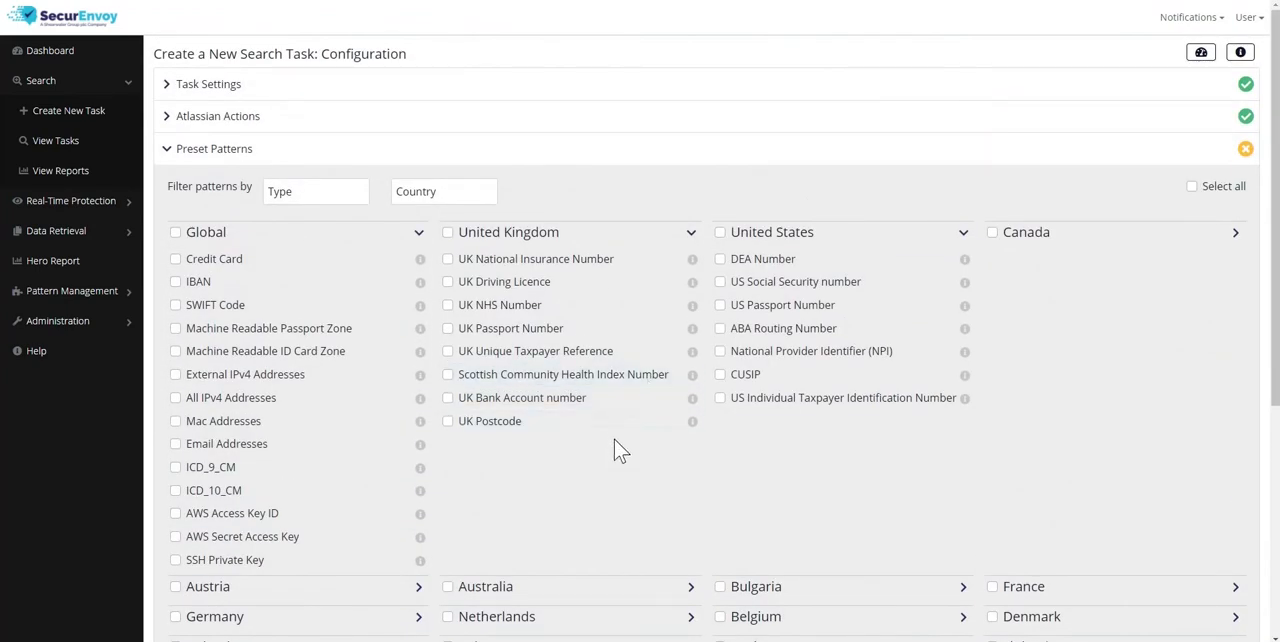
{"action": "left_click", "coordinate": [321, 199]}
{"action": "scroll", "coordinate": [295, 300], "scroll_direction": "down", "scroll_amount": 1}
{"action": "scroll", "coordinate": [295, 280], "scroll_direction": "up", "scroll_amount": 1}
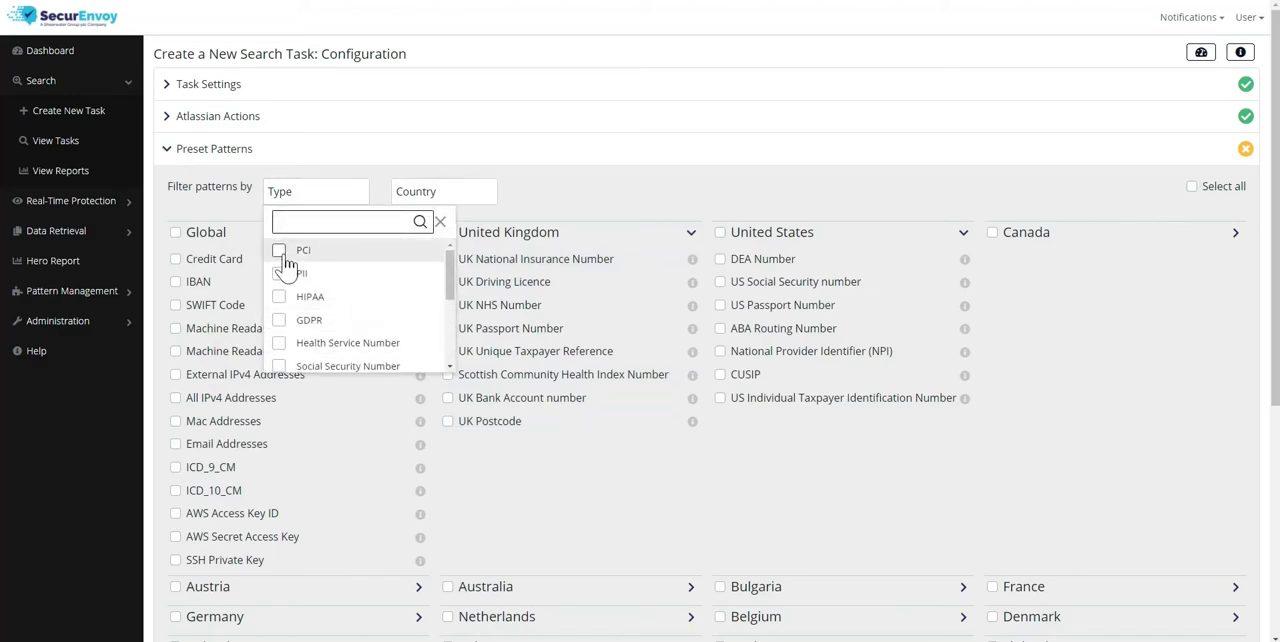
{"action": "scroll", "coordinate": [283, 305], "scroll_direction": "down", "scroll_amount": 2}
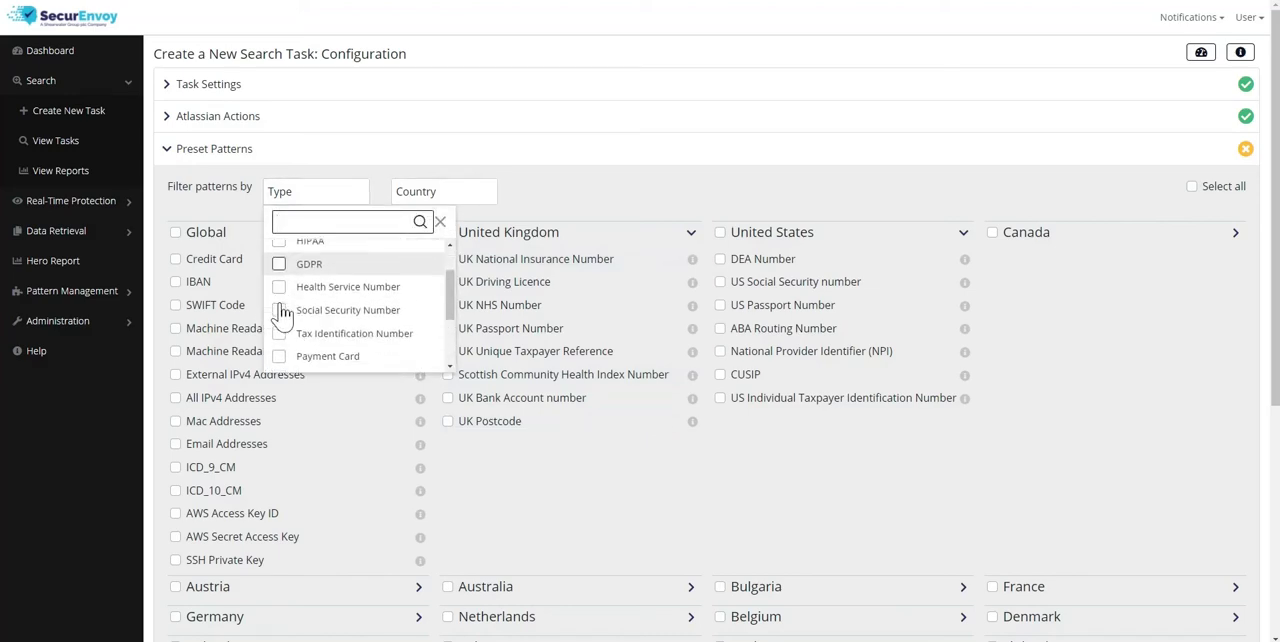
{"action": "scroll", "coordinate": [283, 318], "scroll_direction": "down", "scroll_amount": 3}
{"action": "scroll", "coordinate": [283, 328], "scroll_direction": "down", "scroll_amount": 3}
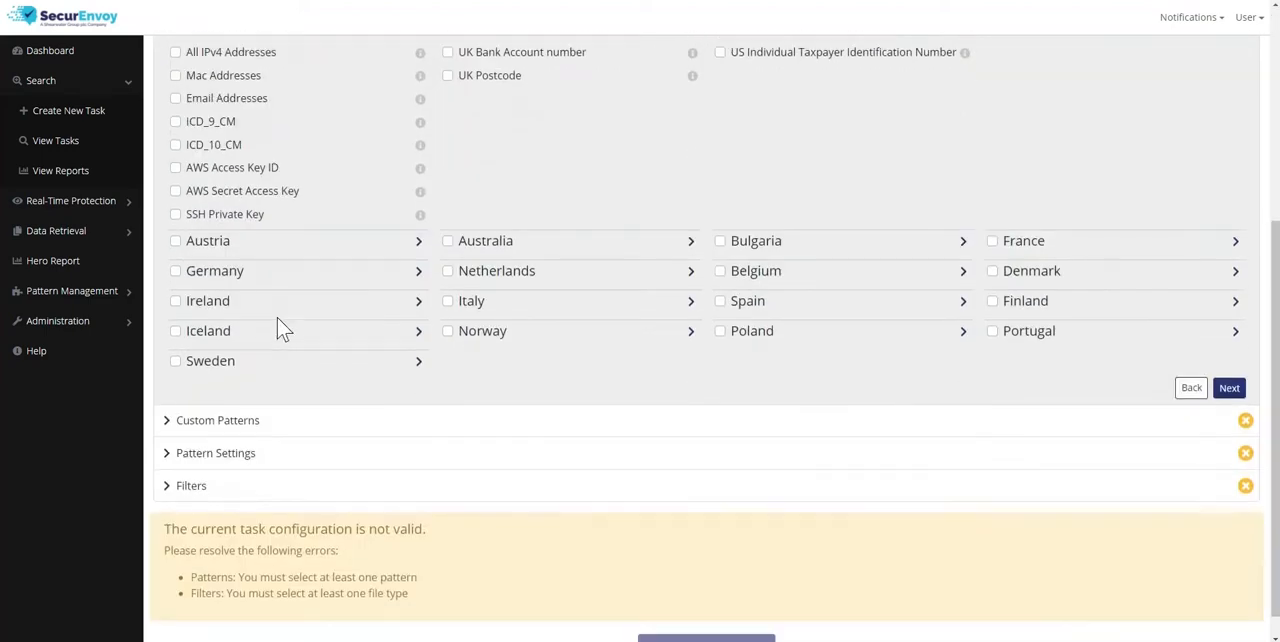
{"action": "scroll", "coordinate": [283, 328], "scroll_direction": "up", "scroll_amount": 4}
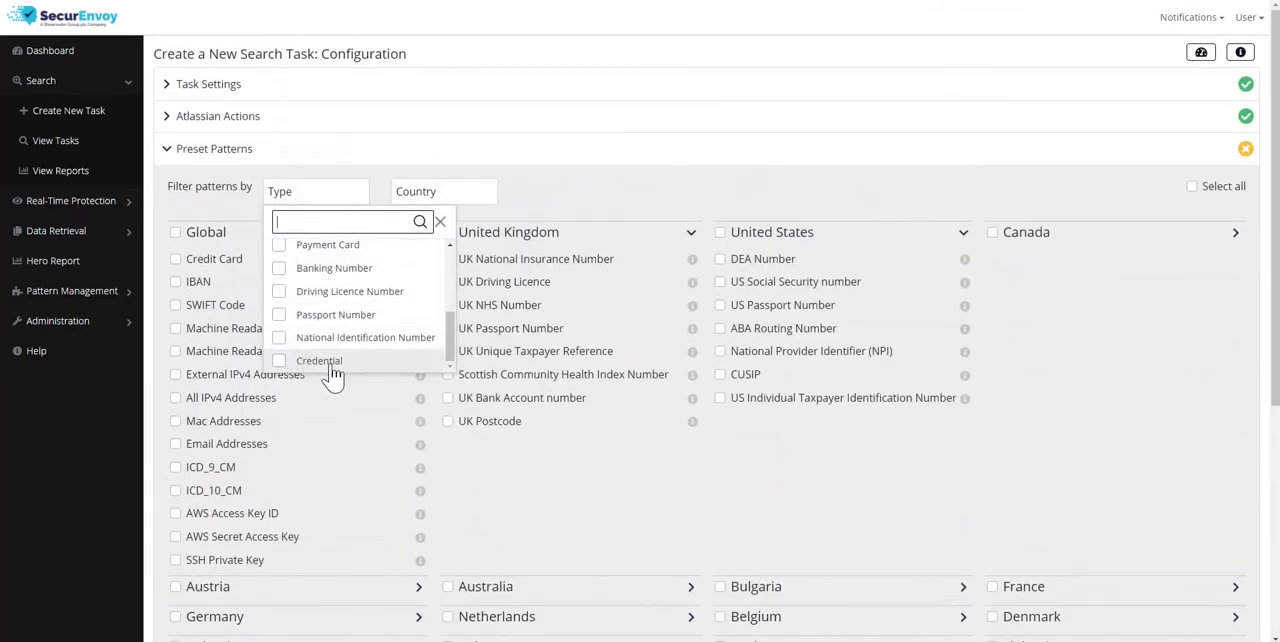
Filter the preset patterns by United Kingdom, select the whole United Kingdom group, and remove the country filter
{"action": "left_click", "coordinate": [460, 193]}
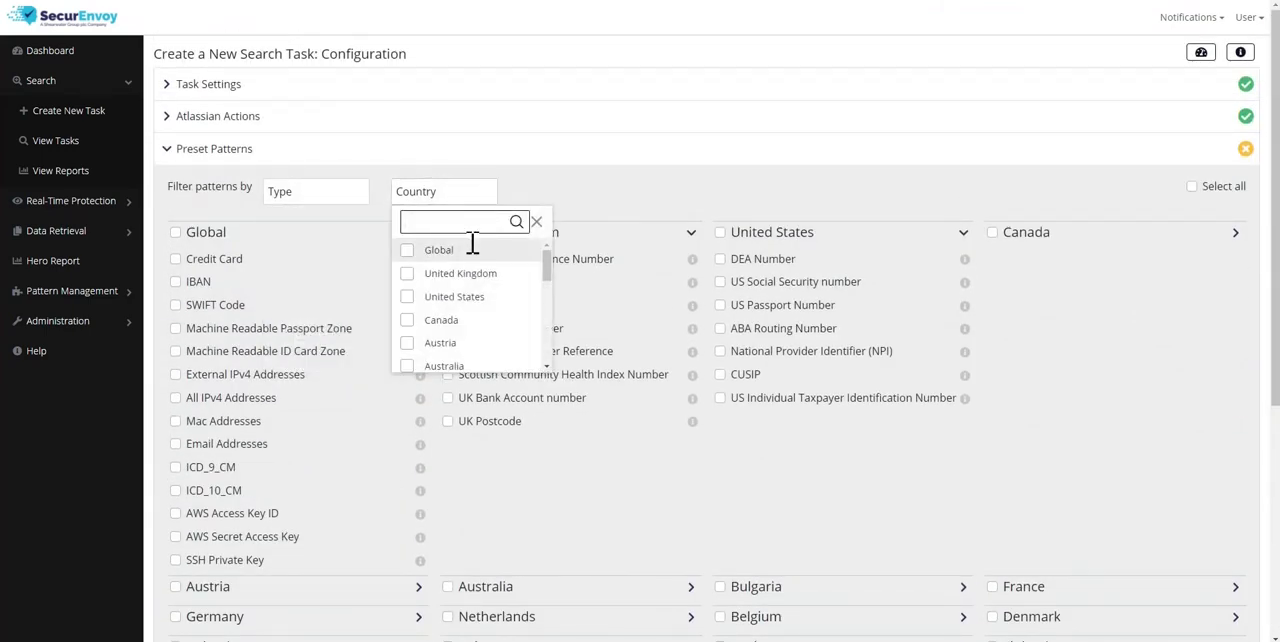
{"action": "mouse_move", "coordinate": [548, 275]}
{"action": "left_mouse_down"}
{"action": "mouse_move", "coordinate": [548, 342]}
{"action": "mouse_move", "coordinate": [549, 262]}
{"action": "left_mouse_up"}
{"action": "left_click", "coordinate": [412, 273]}
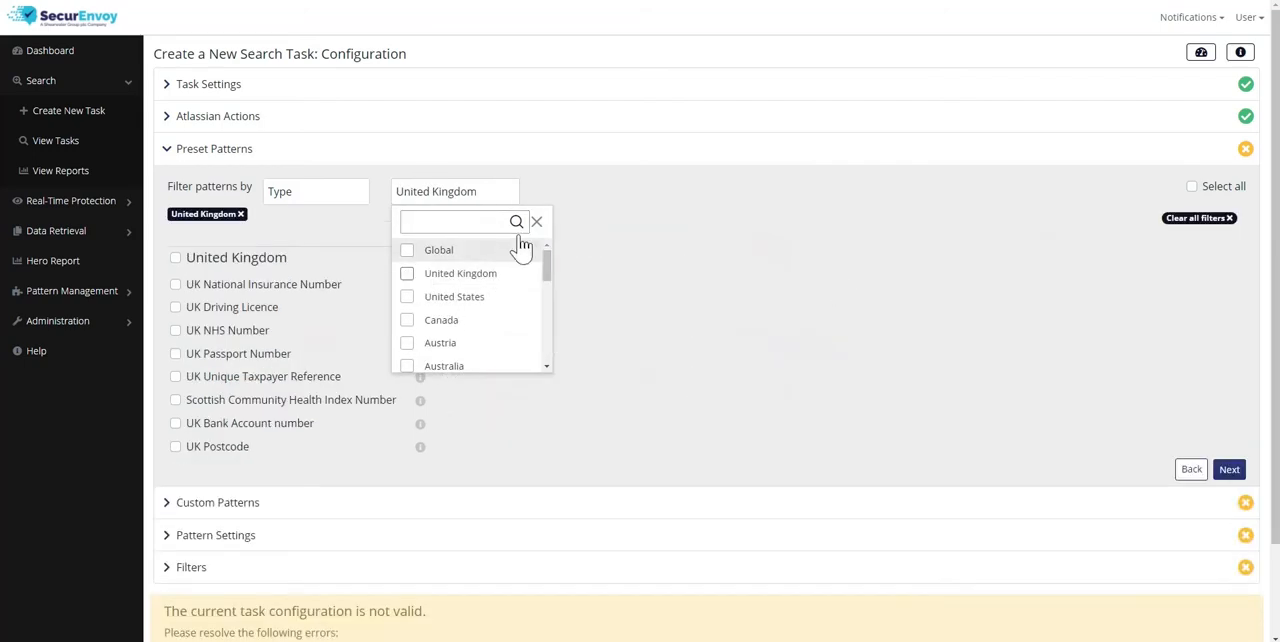
{"action": "left_click", "coordinate": [627, 211]}
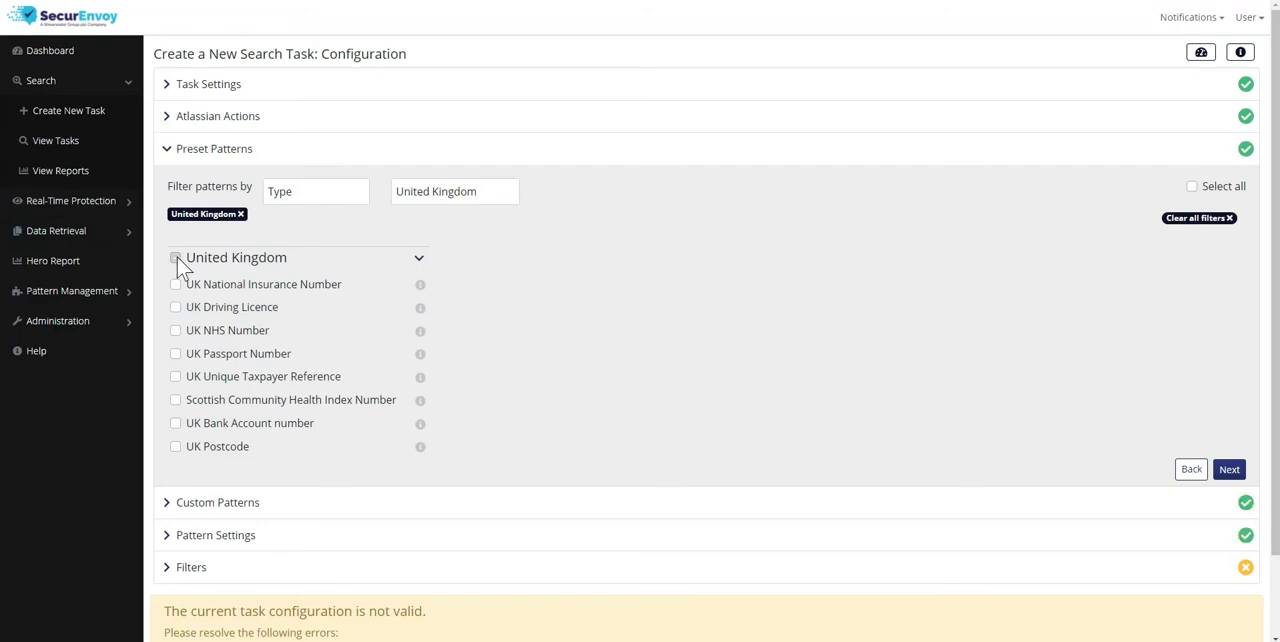
{"action": "left_click", "coordinate": [176, 257]}
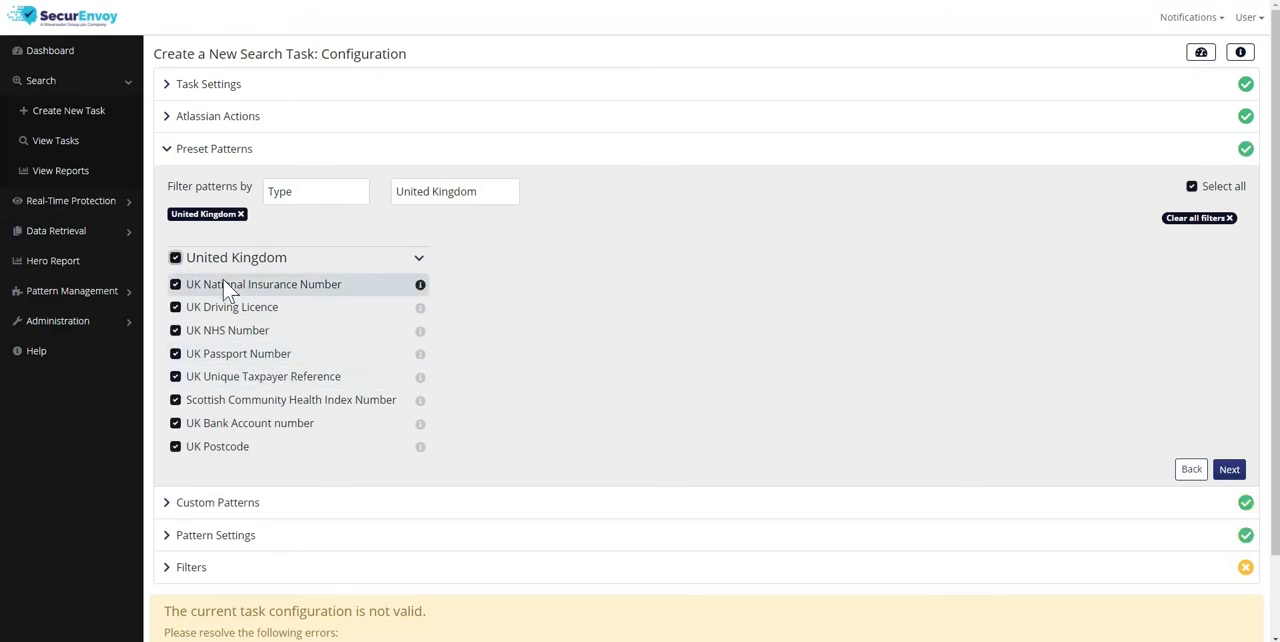
{"action": "left_click", "coordinate": [240, 214]}
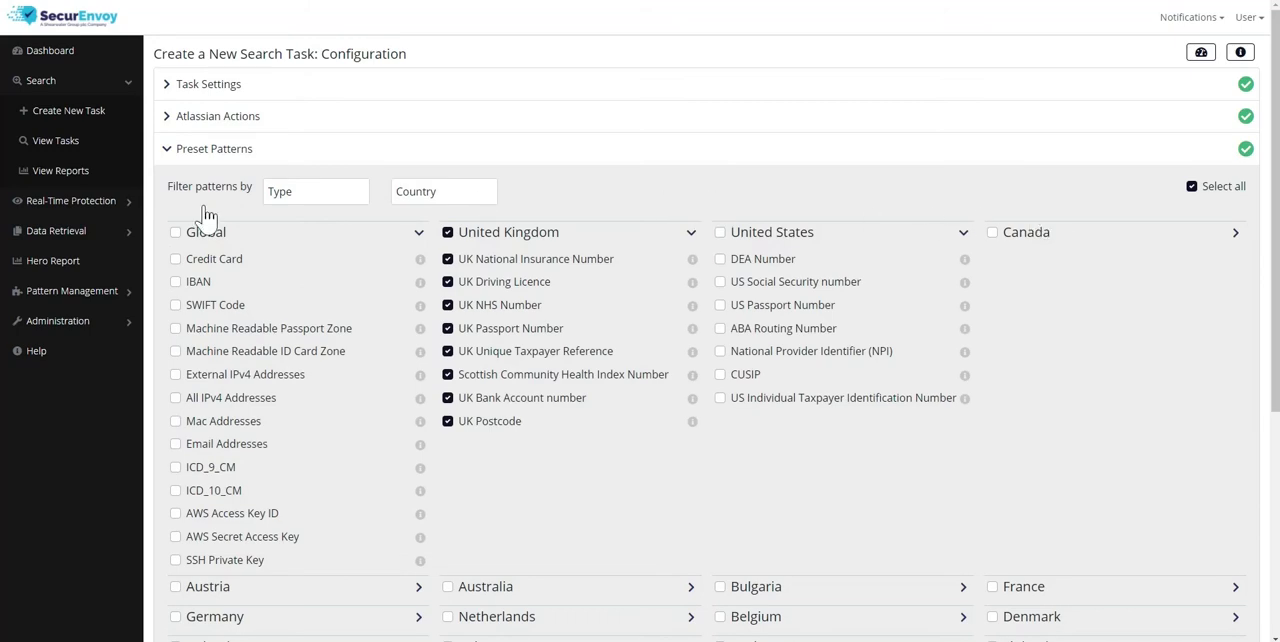
Filter the preset patterns by type PCI, add the Credit Card pattern, and proceed to the custom patterns
{"action": "left_click", "coordinate": [315, 197]}
{"action": "left_click", "coordinate": [279, 251]}
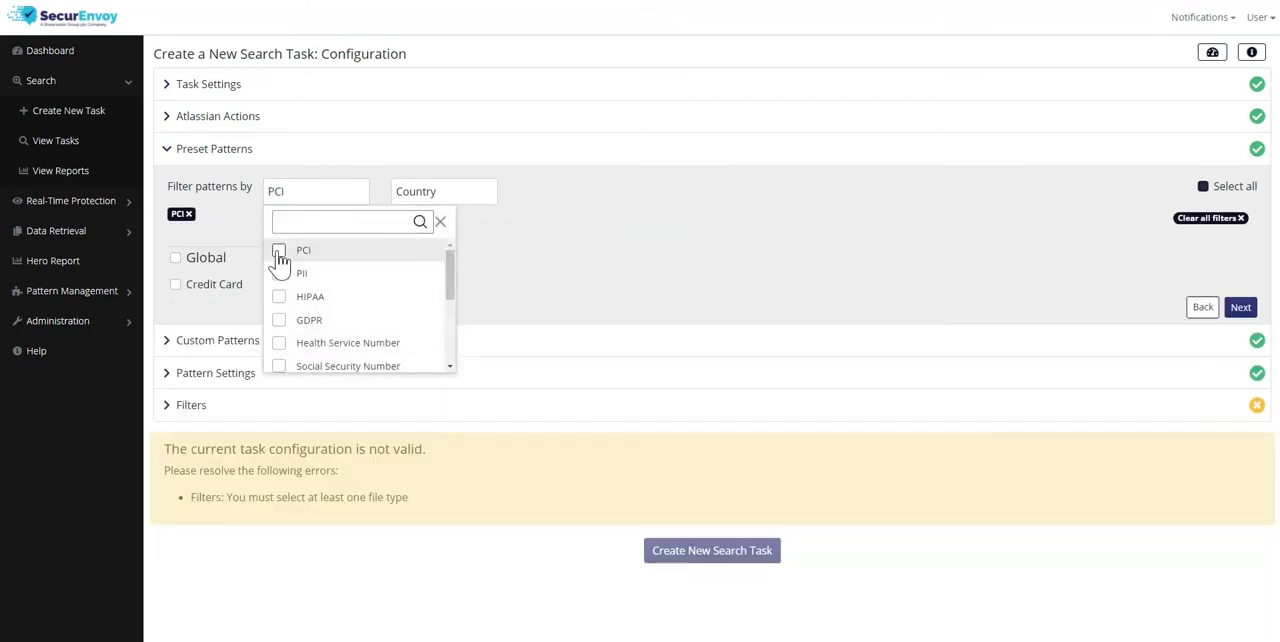
{"action": "left_click", "coordinate": [174, 285]}
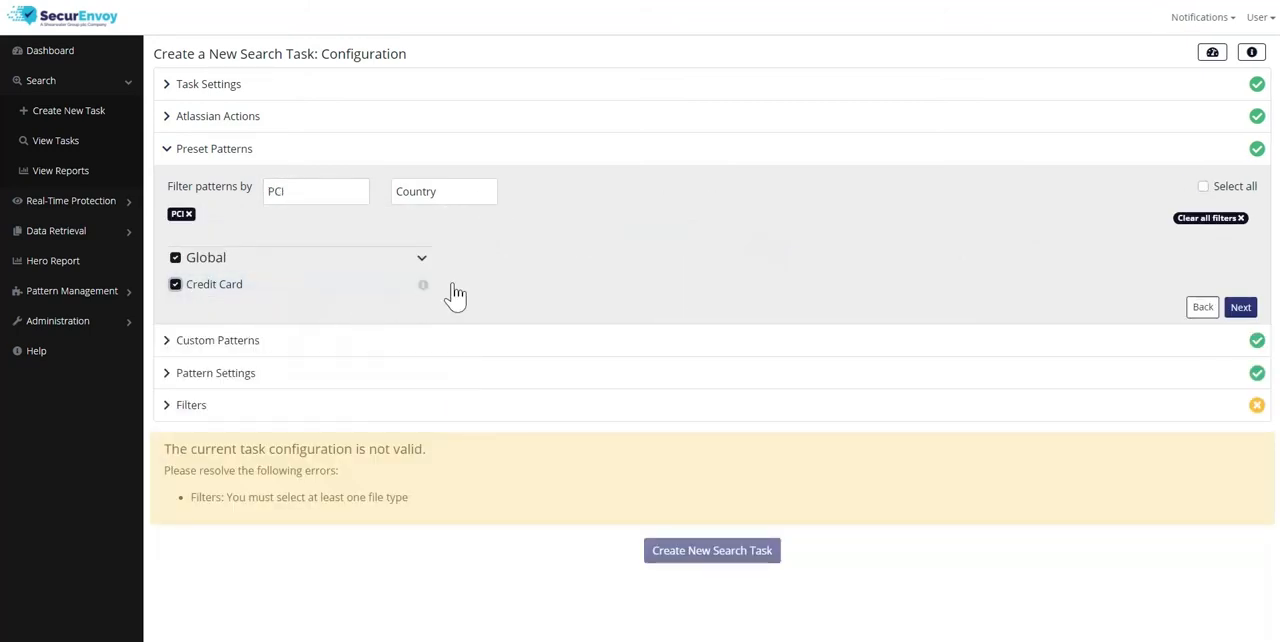
{"action": "left_click", "coordinate": [1240, 308]}
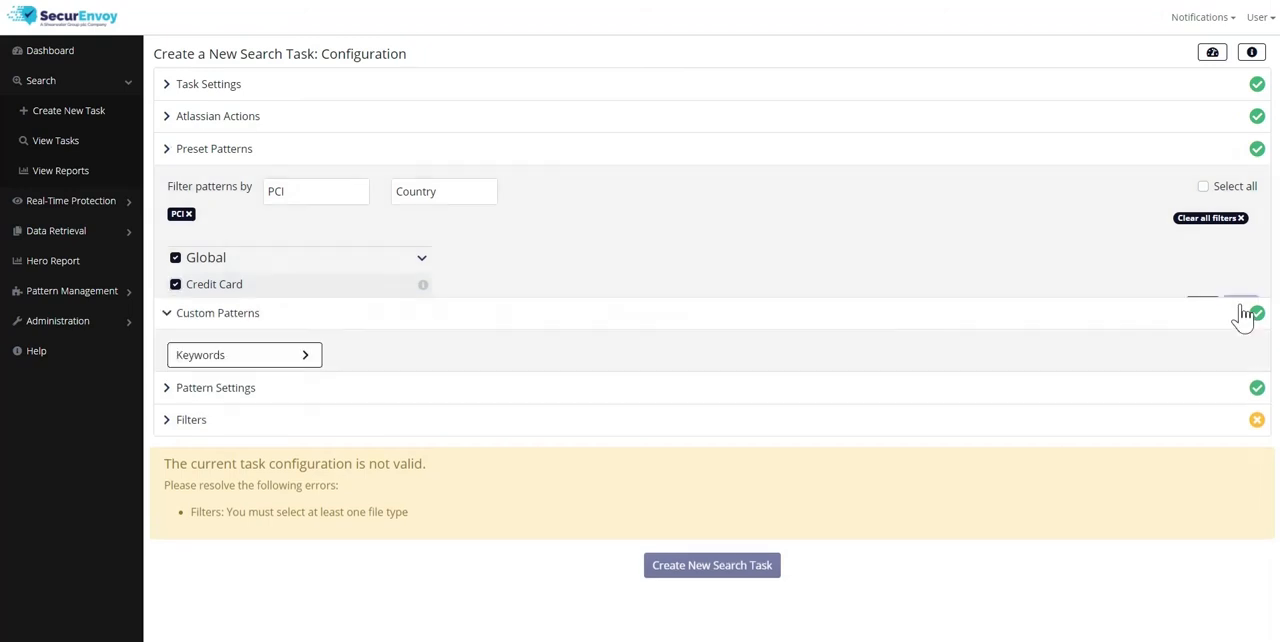
Examine the custom pattern settings for keywords, keyword lists, similar files, regular expressions and compound patterns
{"action": "left_click", "coordinate": [285, 228]}
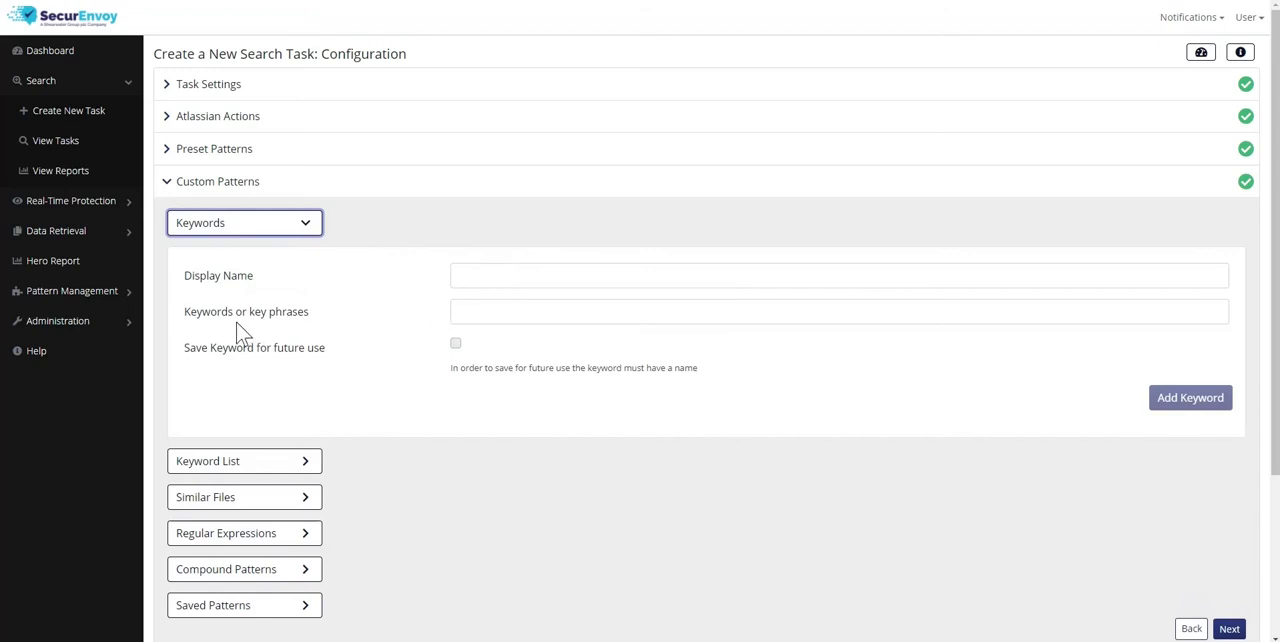
{"action": "left_click", "coordinate": [297, 465]}
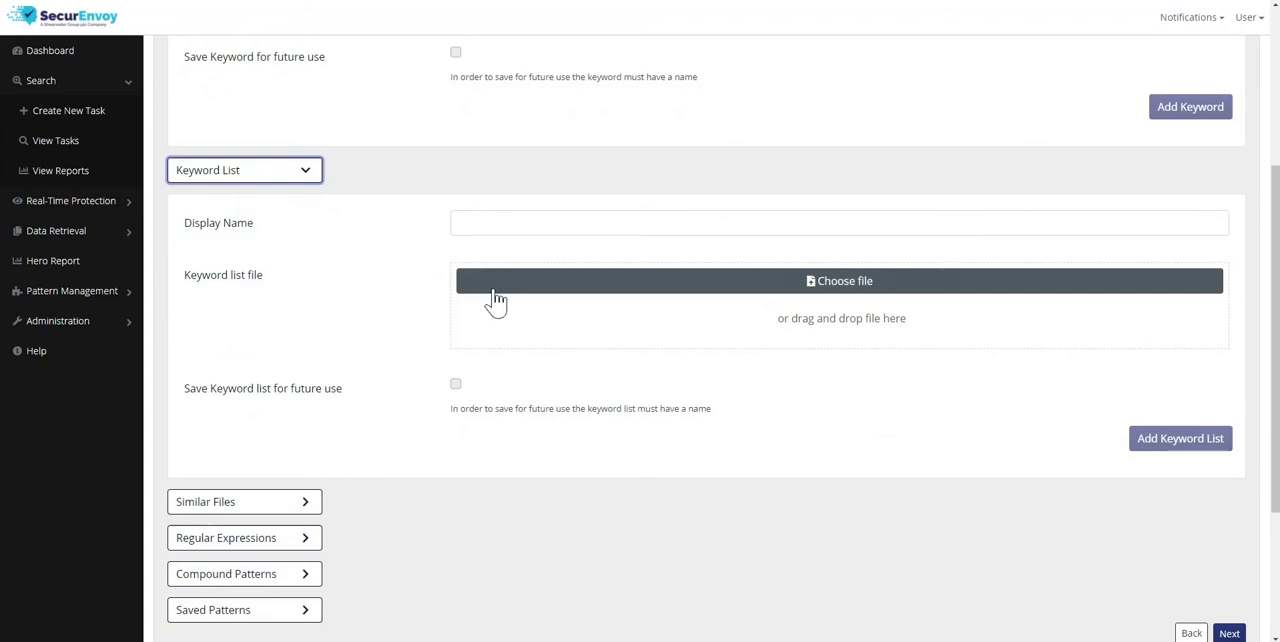
{"action": "left_click", "coordinate": [302, 510]}
{"action": "scroll", "coordinate": [380, 470], "scroll_direction": "down", "scroll_amount": 3}
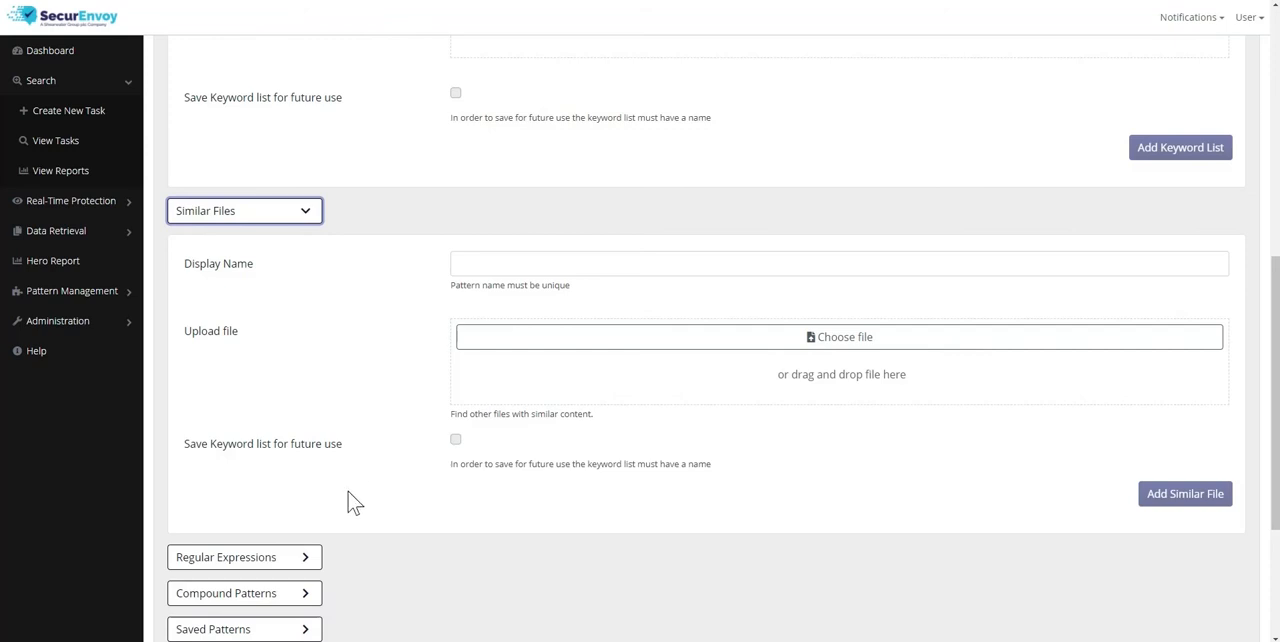
{"action": "left_click", "coordinate": [305, 562]}
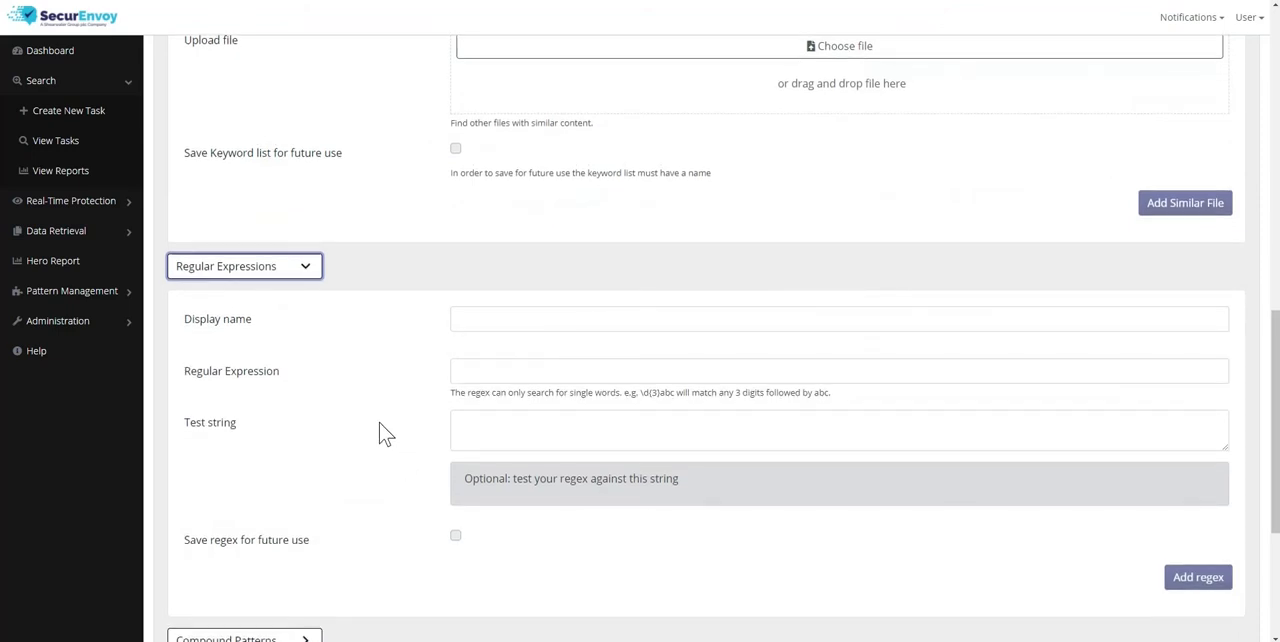
{"action": "scroll", "coordinate": [362, 430], "scroll_direction": "down", "scroll_amount": 3}
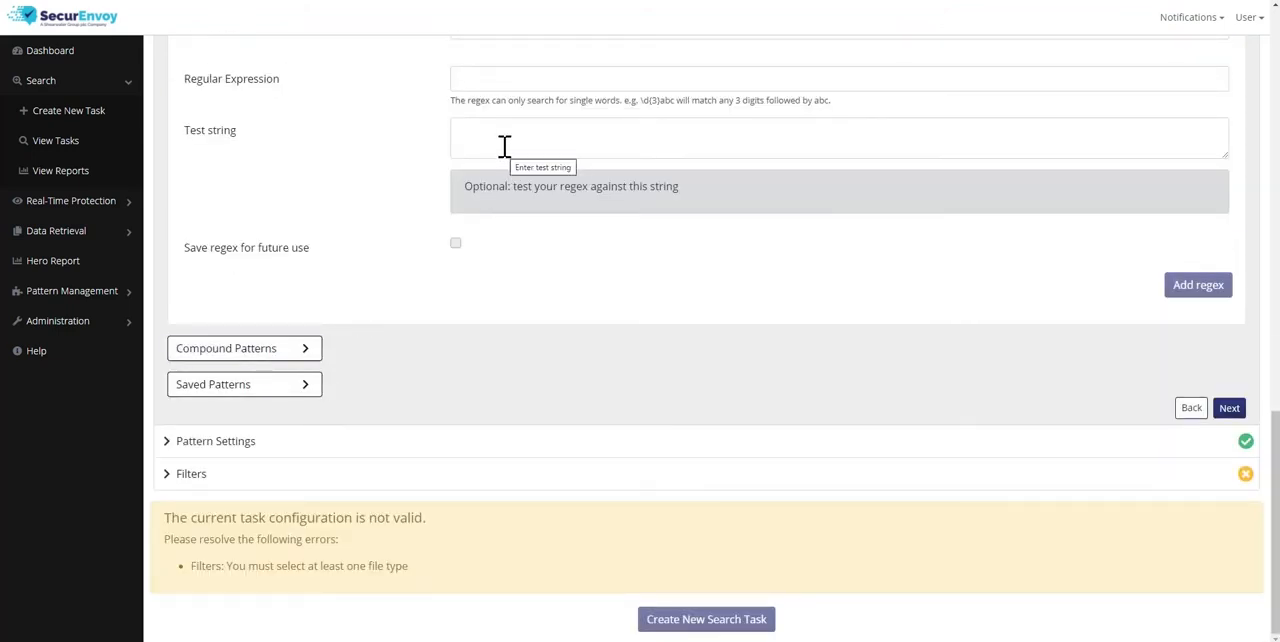
{"action": "left_click", "coordinate": [306, 355]}
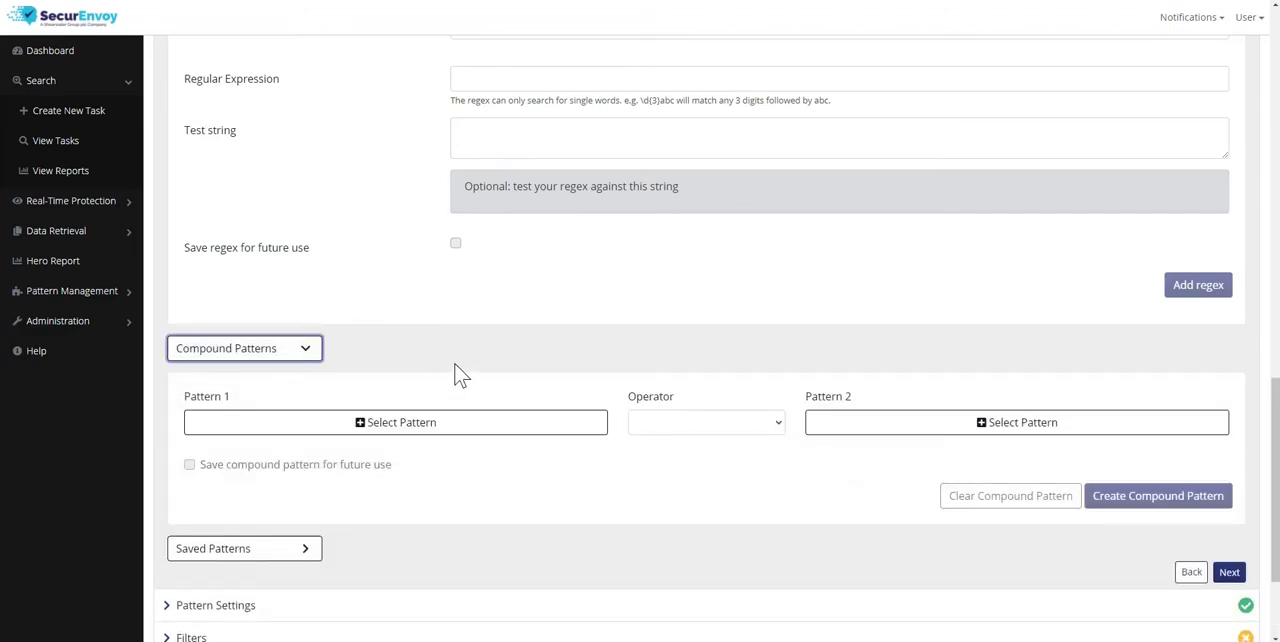
Try a compound pattern with the Pattern 1 choices filtered by PCI and the operator set to And Not
{"action": "left_click", "coordinate": [468, 431]}
{"action": "scroll", "coordinate": [414, 480], "scroll_direction": "down", "scroll_amount": 3}
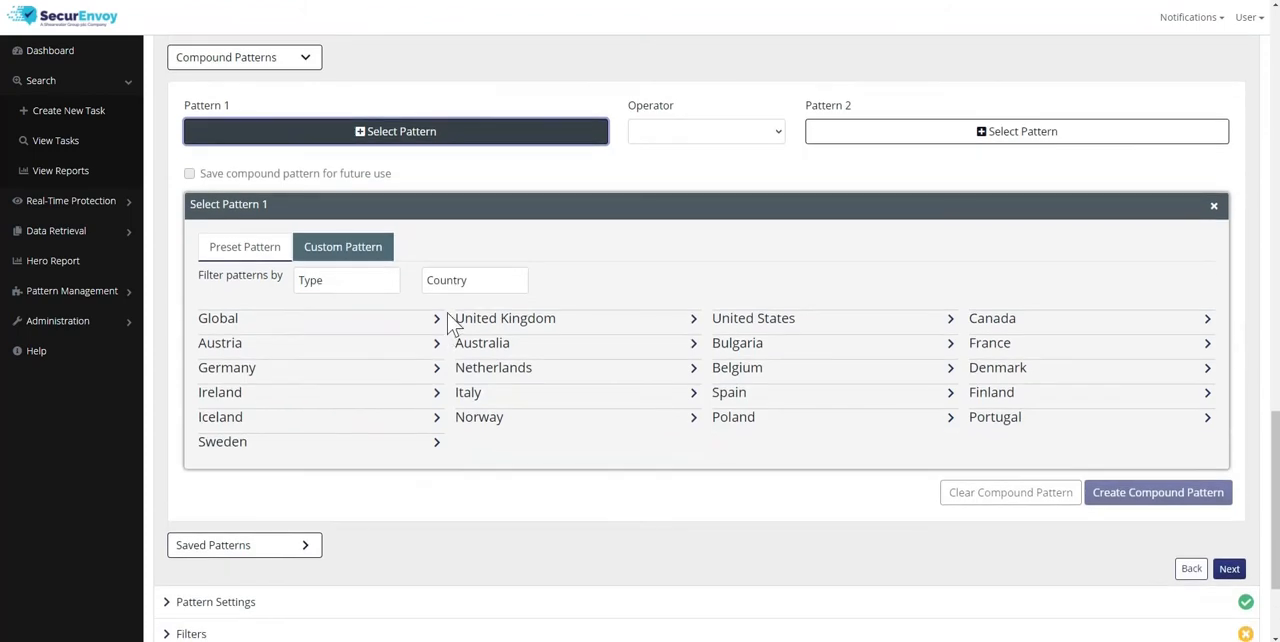
{"action": "left_click", "coordinate": [345, 285]}
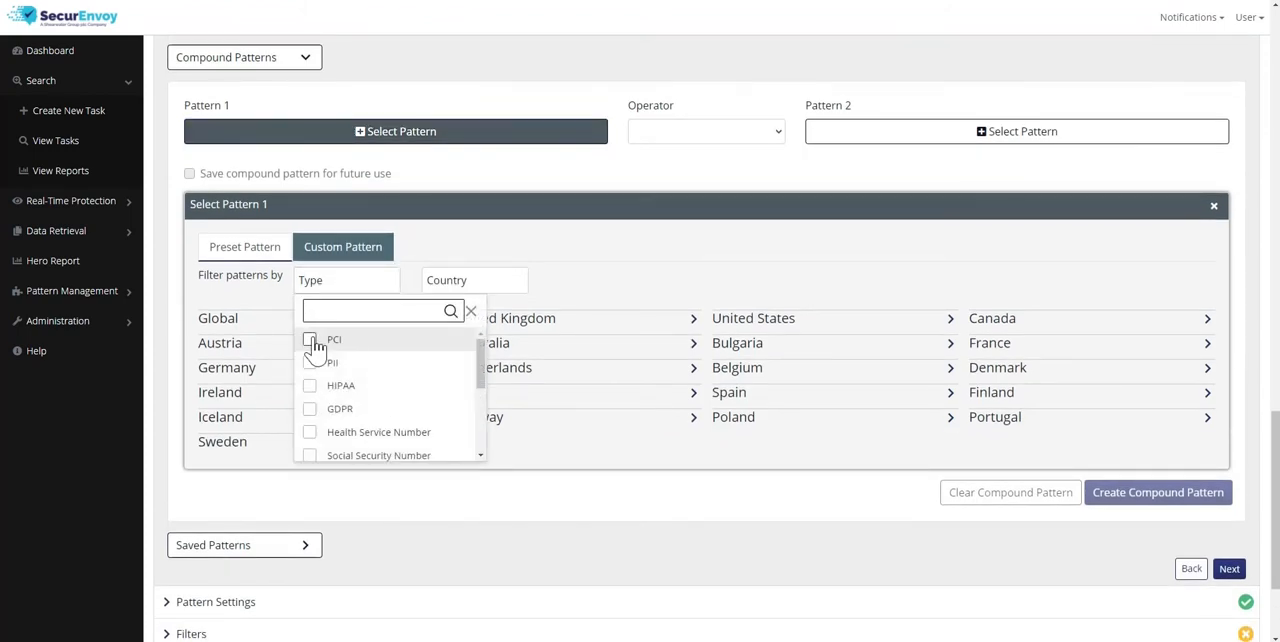
{"action": "left_click", "coordinate": [310, 340]}
{"action": "left_click", "coordinate": [240, 337]}
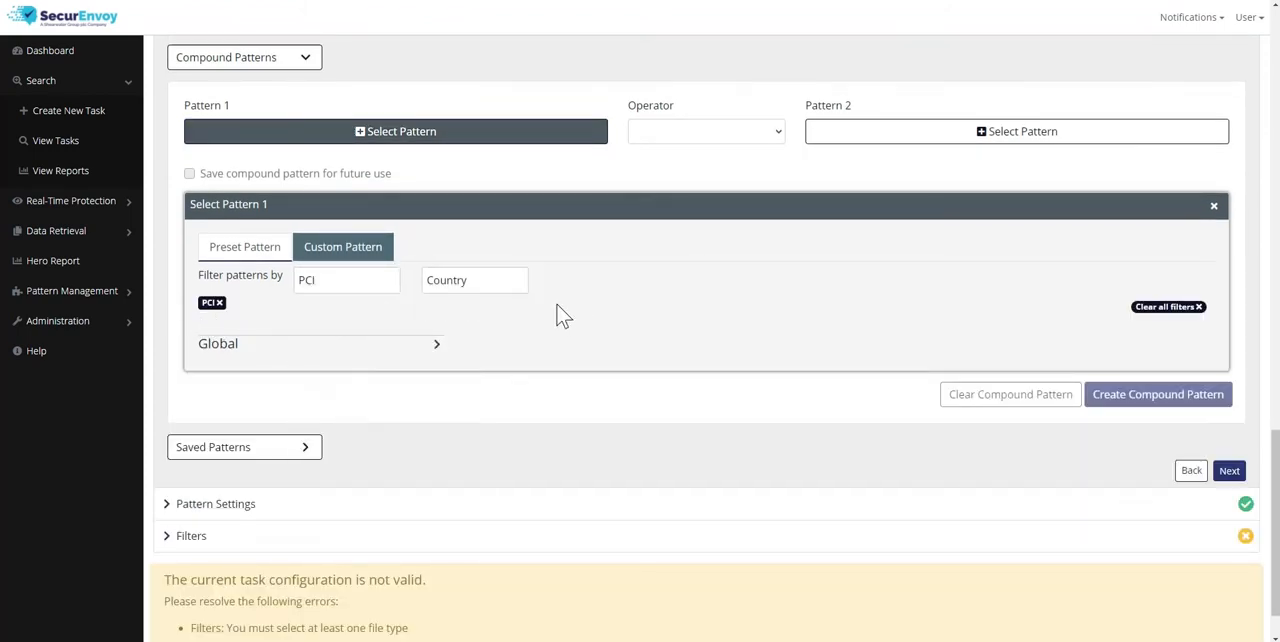
{"action": "left_click", "coordinate": [733, 136]}
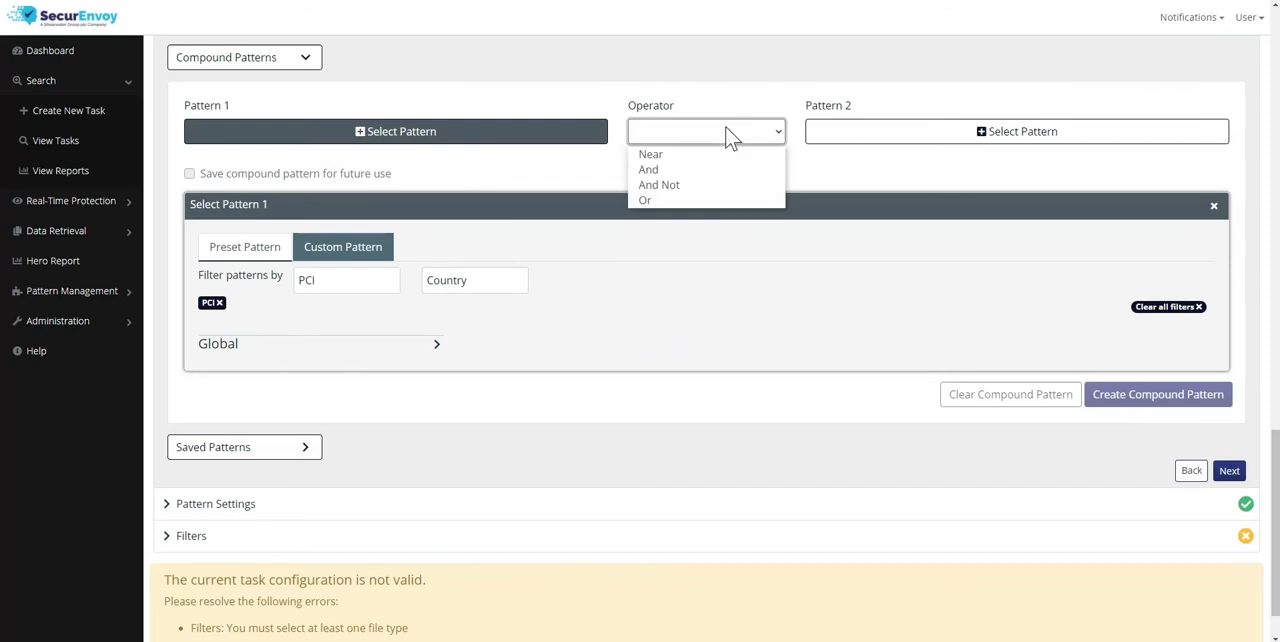
{"action": "left_click", "coordinate": [668, 186]}
Filter the compound pattern's Pattern 2 choices by PII, and clear the compound pattern
{"action": "left_click", "coordinate": [888, 136]}
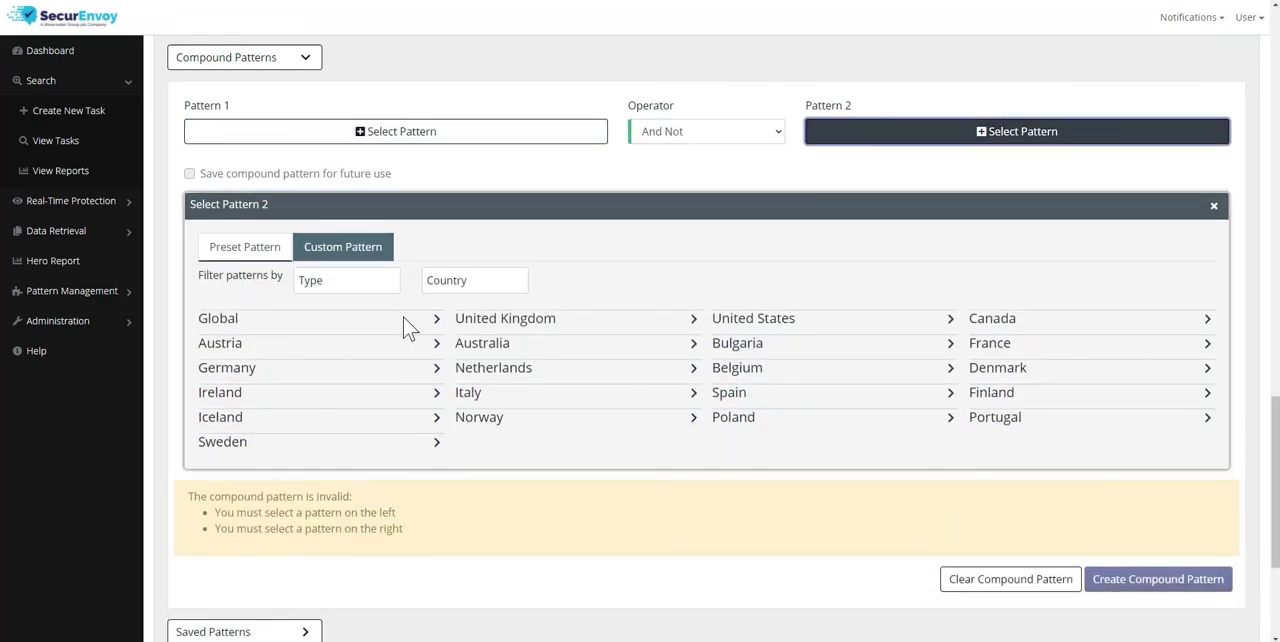
{"action": "left_click", "coordinate": [333, 288]}
{"action": "left_click", "coordinate": [310, 362]}
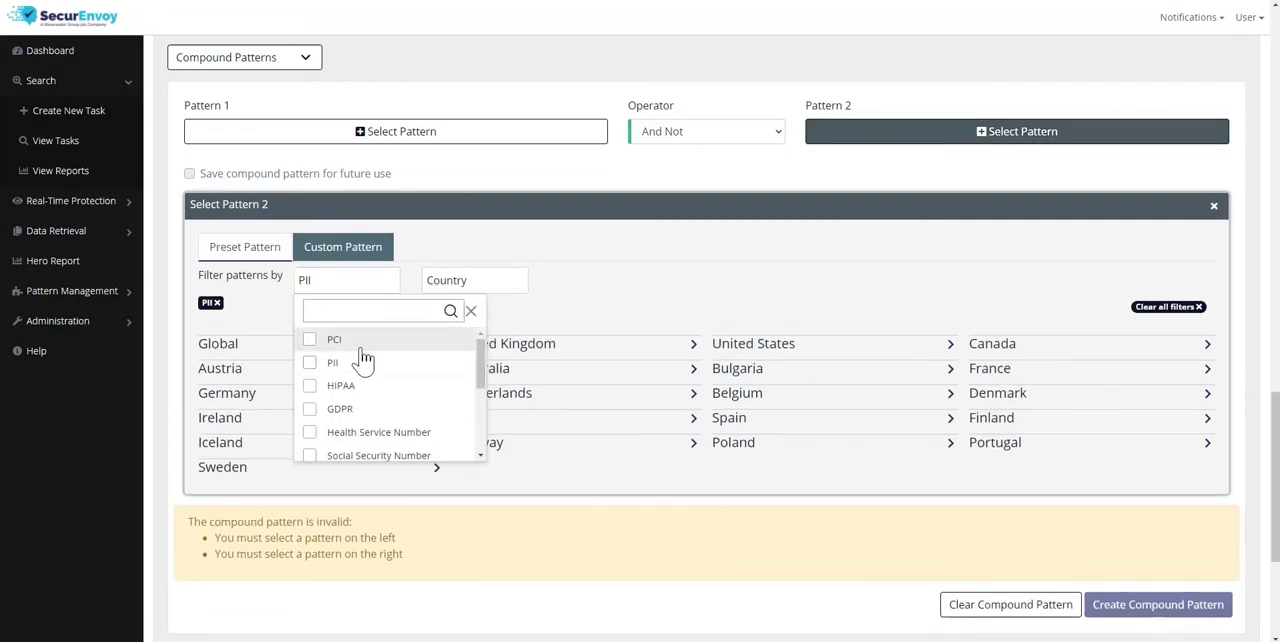
{"action": "scroll", "coordinate": [782, 573], "scroll_direction": "down", "scroll_amount": 3}
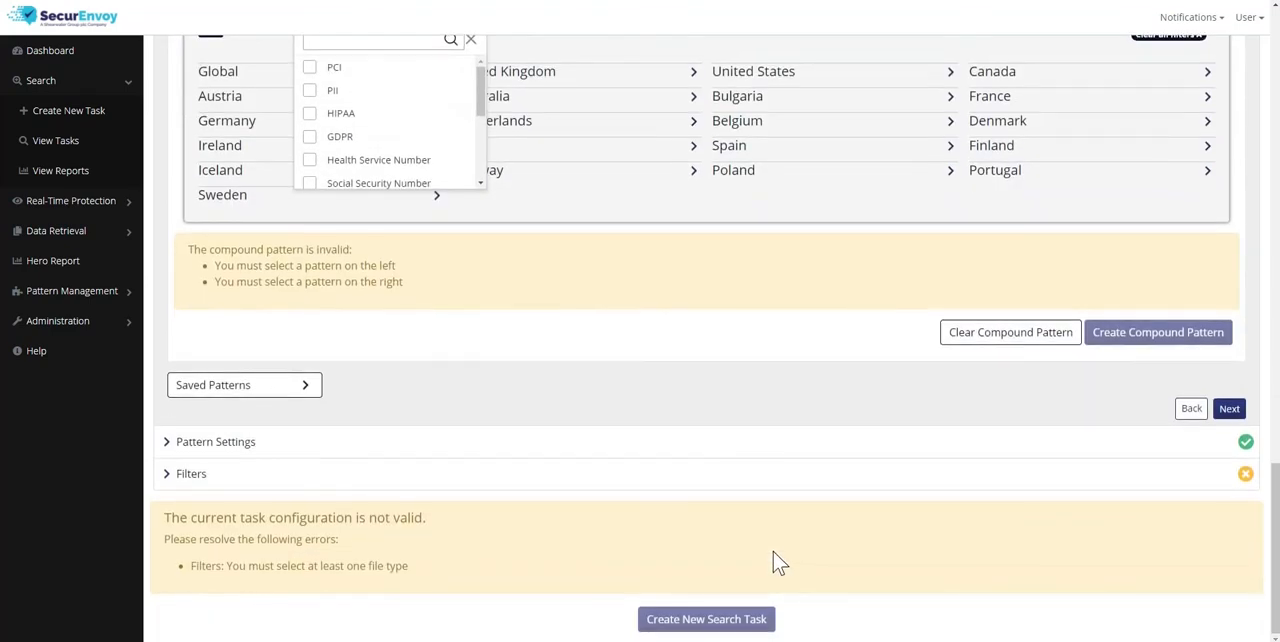
{"action": "left_click", "coordinate": [990, 338]}
Continue to the pattern settings, set the Credit Card pattern's minimum matches to 2, and proceed to the filters
{"action": "scroll", "coordinate": [614, 386], "scroll_direction": "up", "scroll_amount": 8}
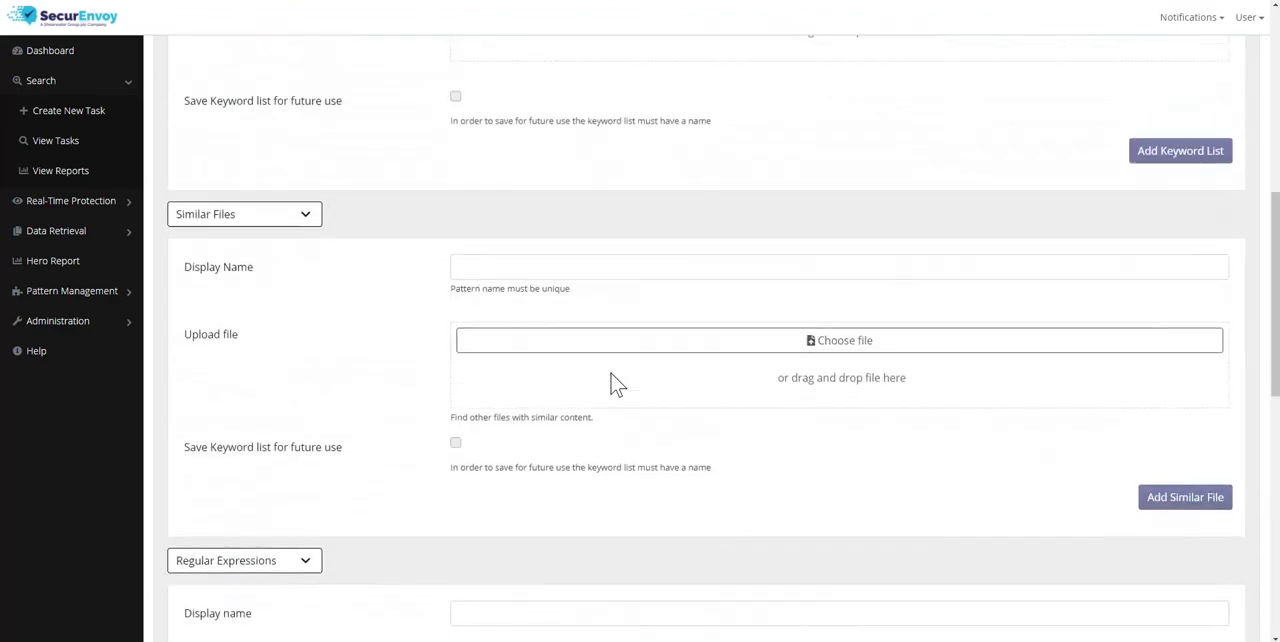
{"action": "scroll", "coordinate": [617, 374], "scroll_direction": "down", "scroll_amount": 6}
{"action": "scroll", "coordinate": [697, 463], "scroll_direction": "down", "scroll_amount": 3}
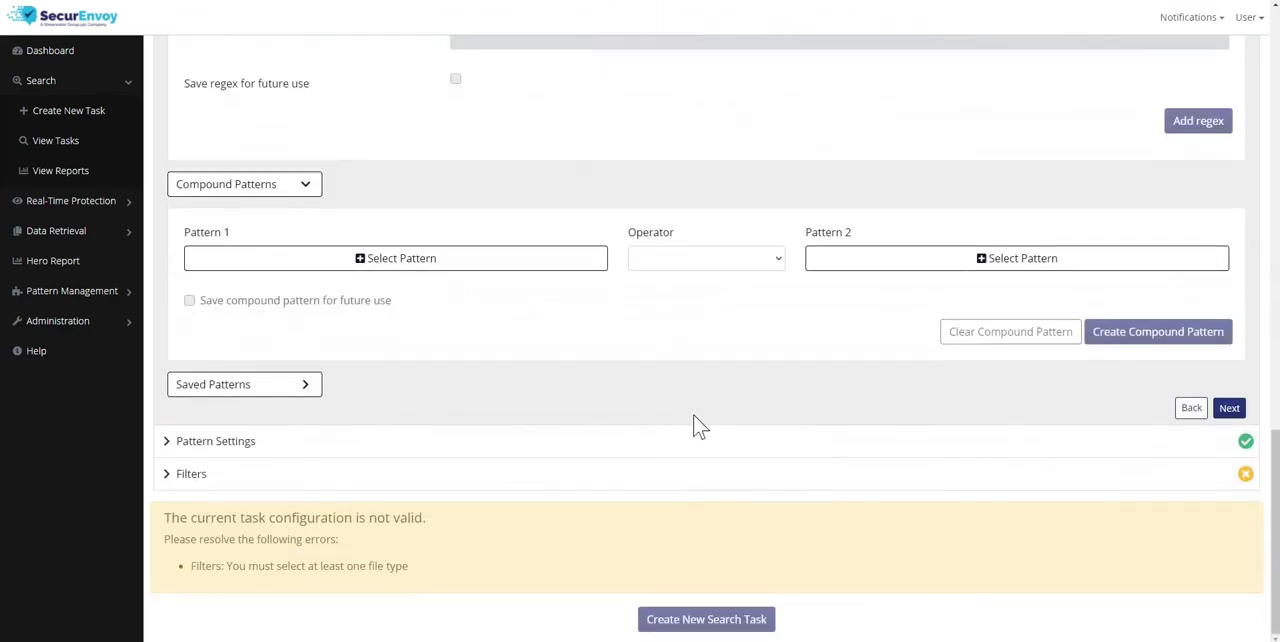
{"action": "left_click", "coordinate": [1229, 408]}
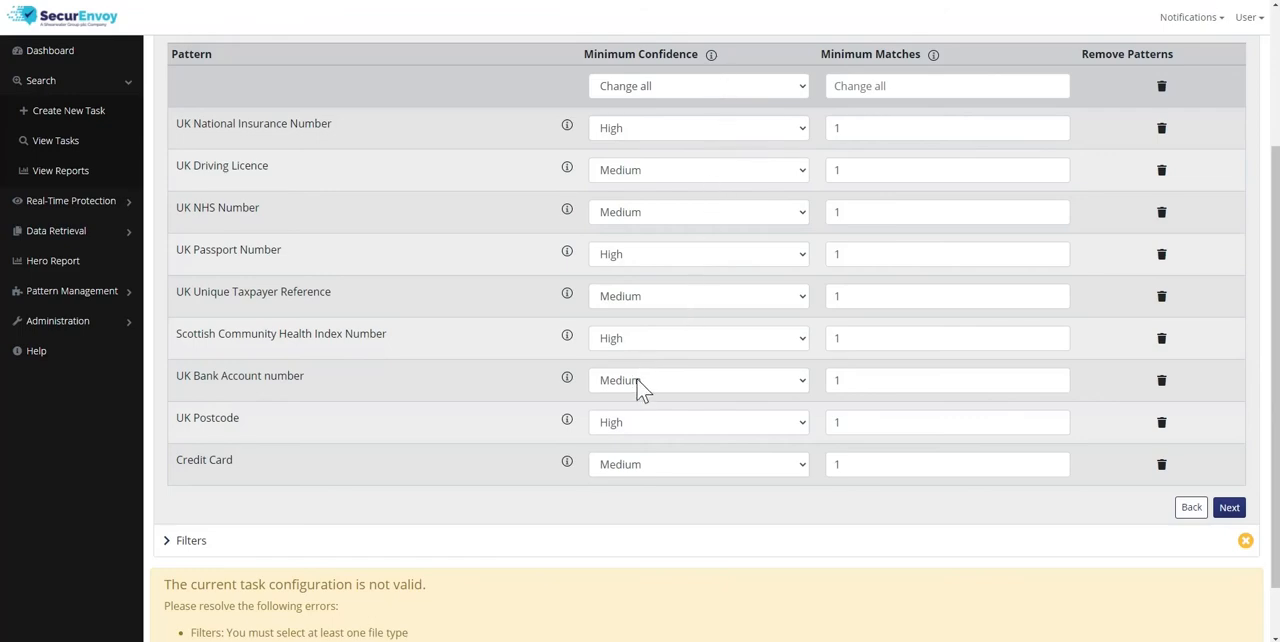
{"action": "left_click", "coordinate": [731, 468]}
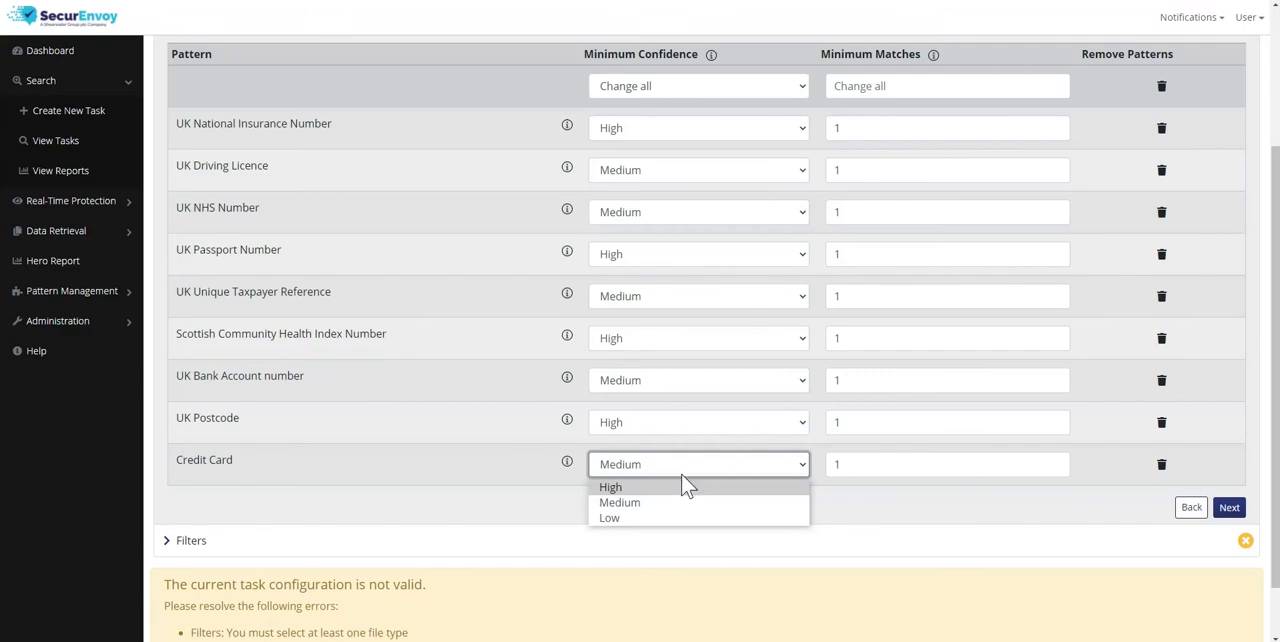
{"action": "left_click", "coordinate": [892, 465]}
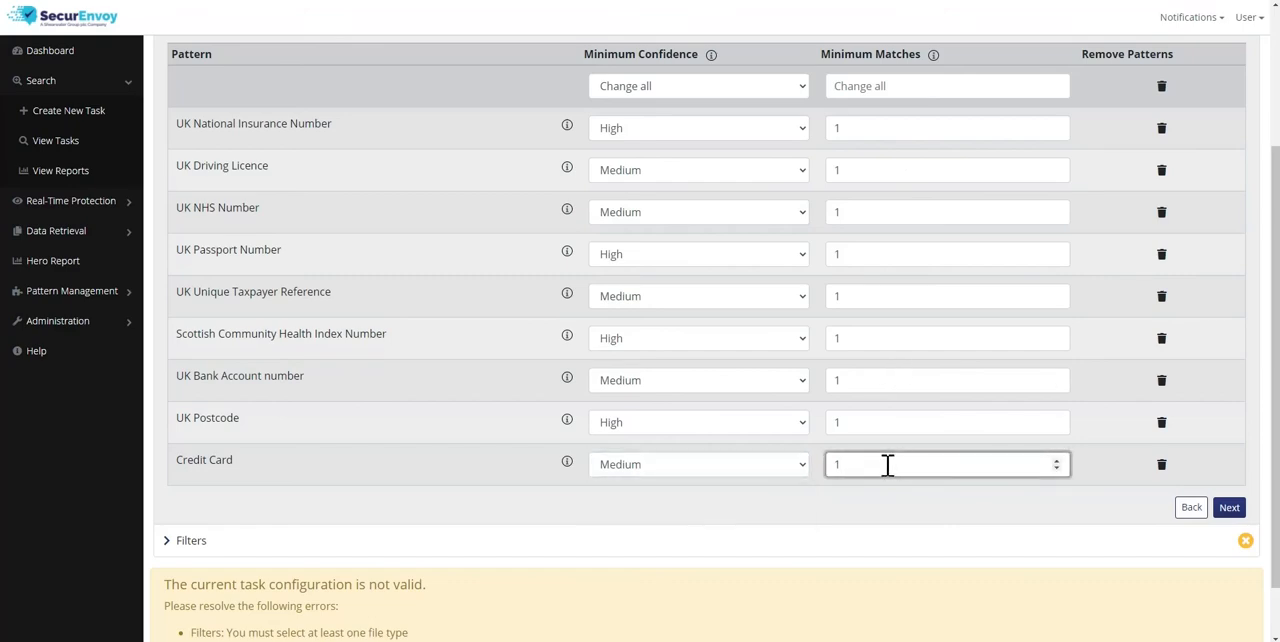
{"action": "left_click_drag", "start_coordinate": [887, 465], "coordinate": [829, 462]}
{"action": "type", "text": "2"}
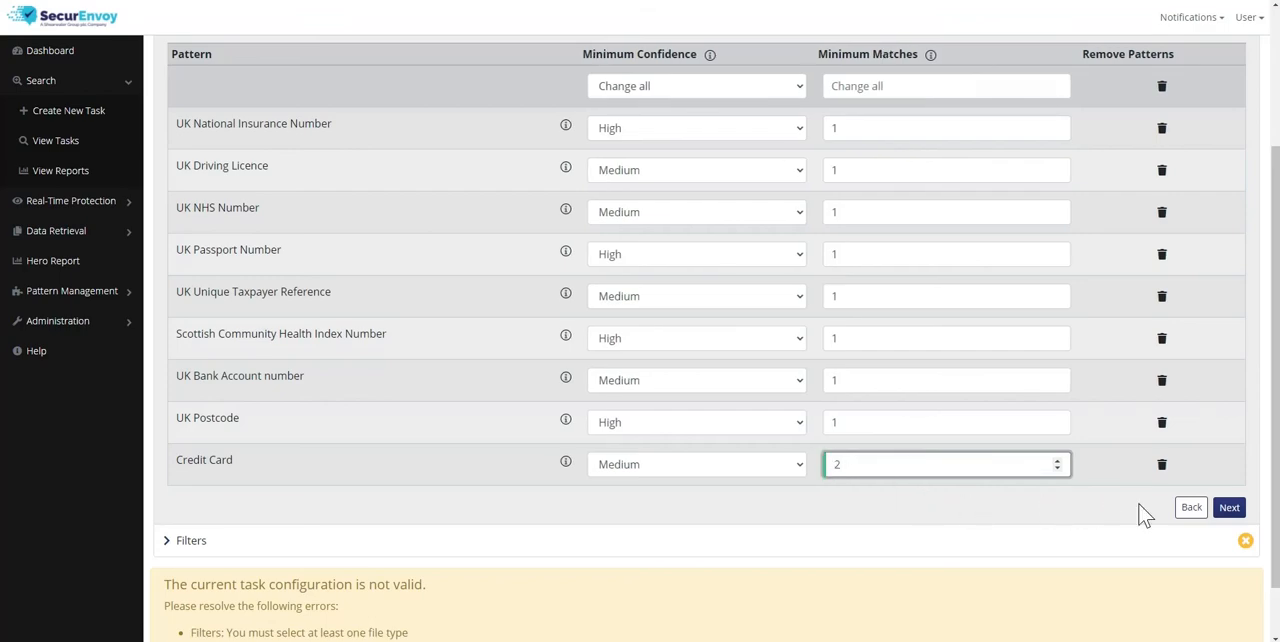
{"action": "left_click", "coordinate": [1229, 509]}
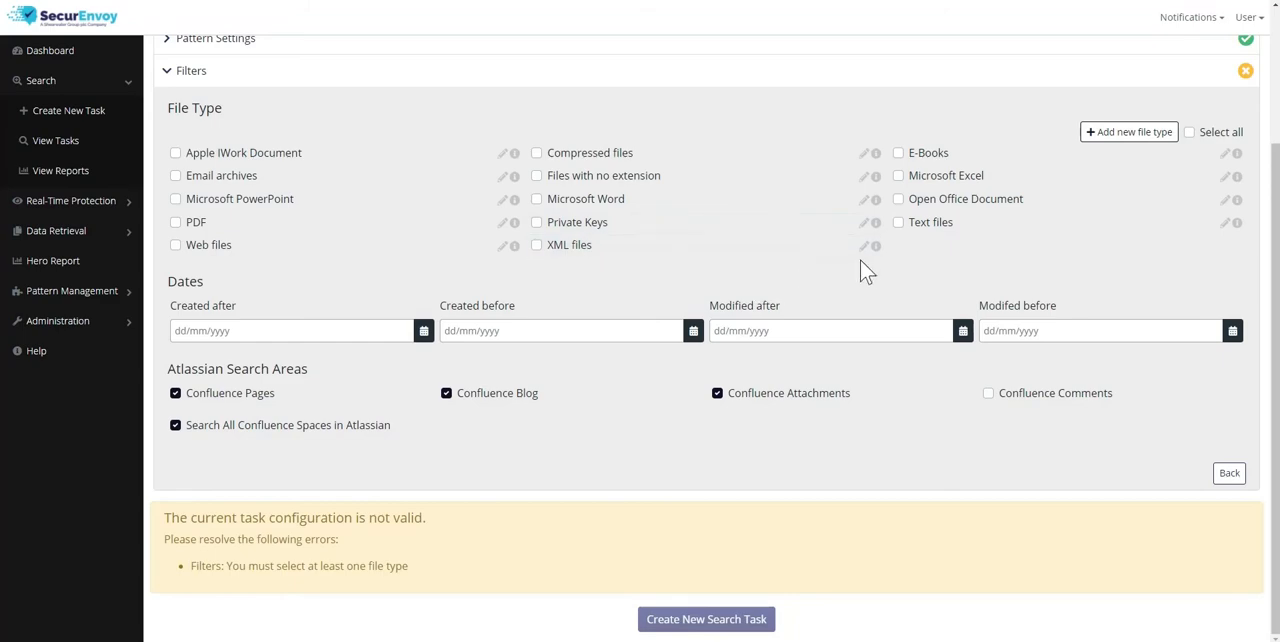
Select all file types, add Confluence Comments to the search areas, and turn off searching all Confluence spaces
{"action": "left_click", "coordinate": [1190, 133]}
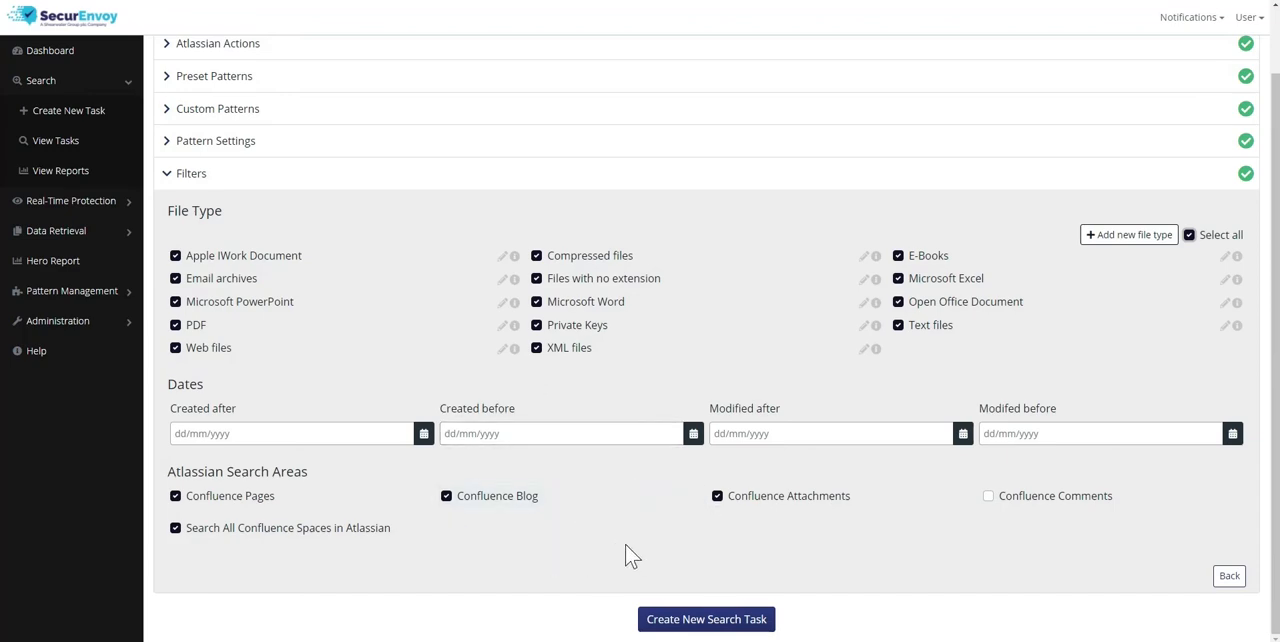
{"action": "left_click", "coordinate": [988, 497]}
{"action": "left_click", "coordinate": [176, 529]}
{"action": "scroll", "coordinate": [291, 543], "scroll_direction": "down", "scroll_amount": 1}
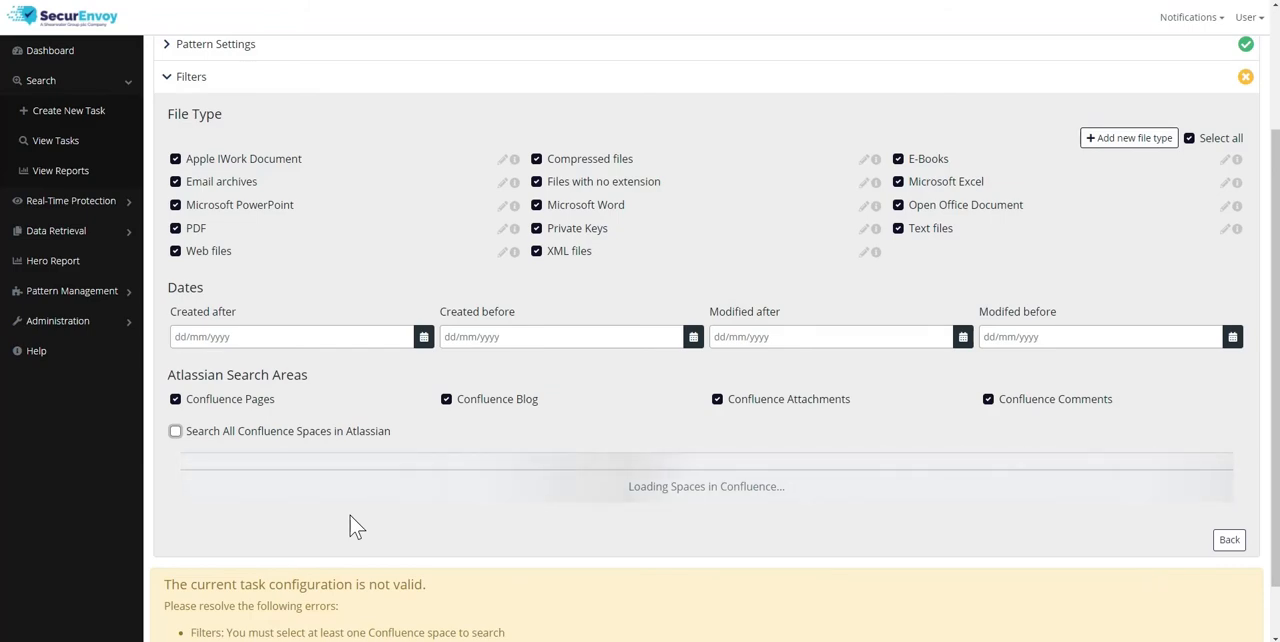
Turn searching all Confluence spaces back on and create the new search task for confirmation
{"action": "left_click", "coordinate": [175, 431]}
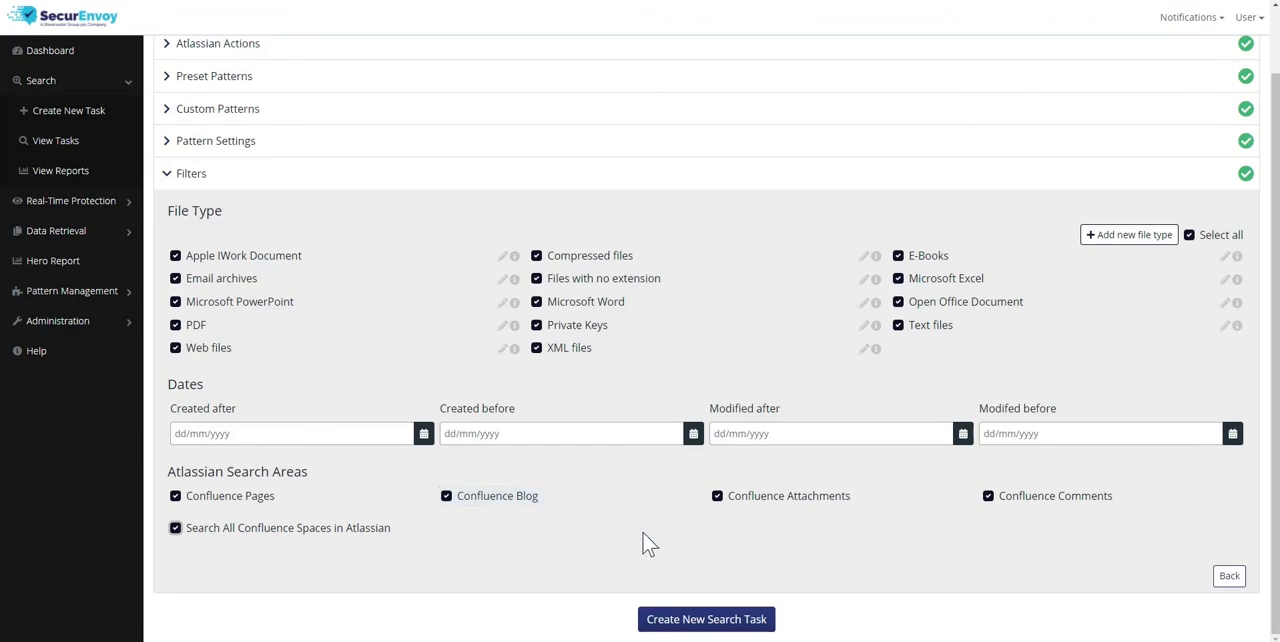
{"action": "left_click", "coordinate": [695, 625]}
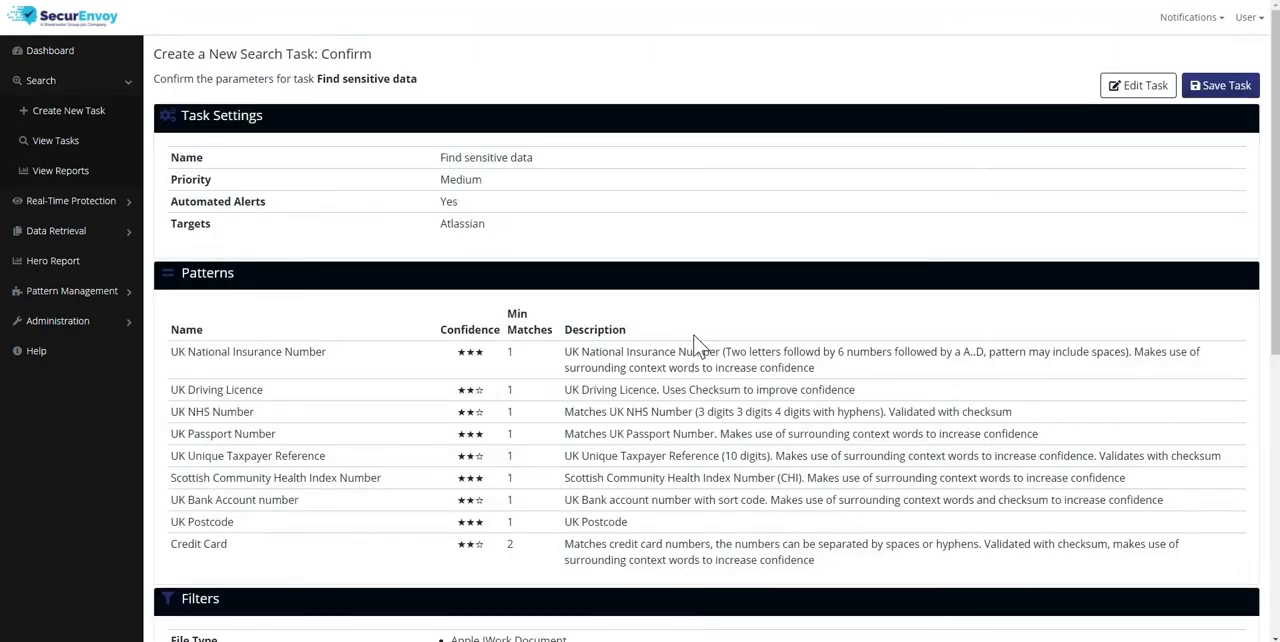
Review and save the Find sensitive data task, and run an instance of it on all devices with Medium priority
{"action": "scroll", "coordinate": [703, 314], "scroll_direction": "down", "scroll_amount": 5}
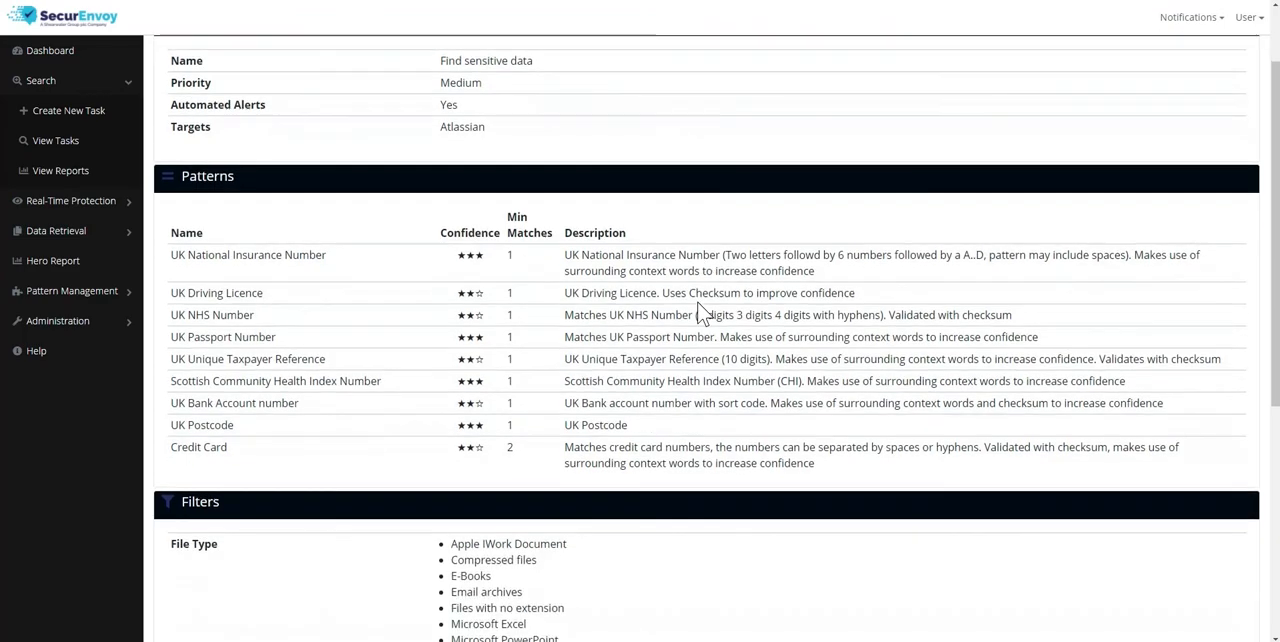
{"action": "scroll", "coordinate": [700, 310], "scroll_direction": "down", "scroll_amount": 1}
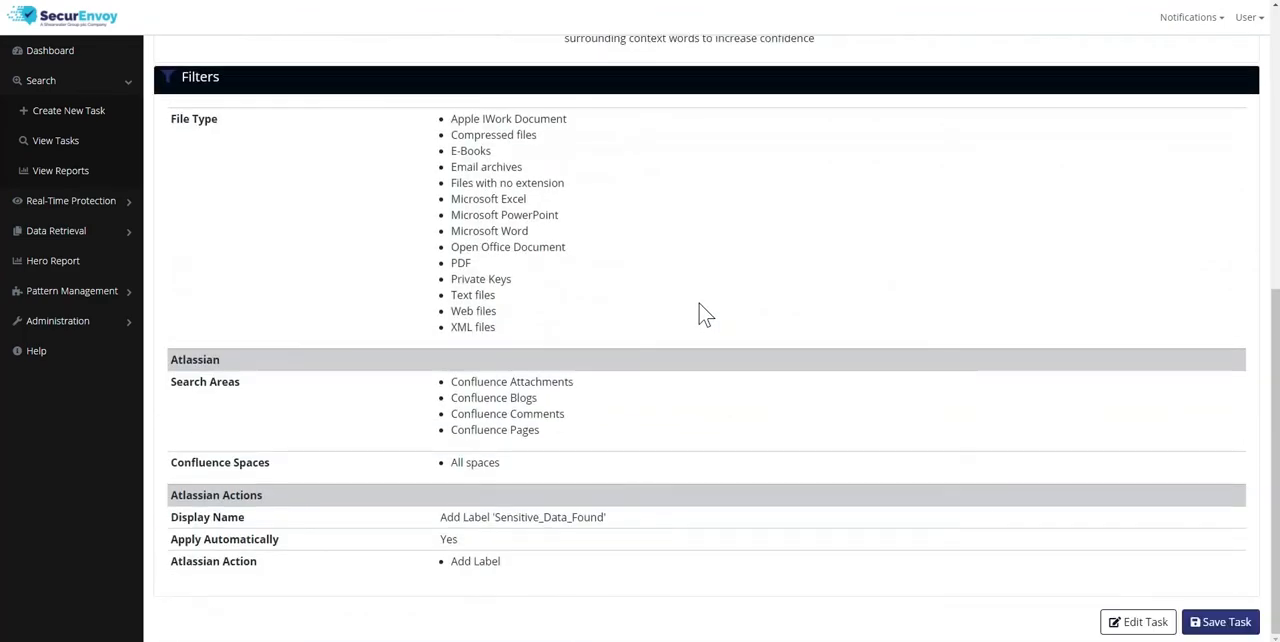
{"action": "scroll", "coordinate": [739, 330], "scroll_direction": "up", "scroll_amount": 5}
{"action": "scroll", "coordinate": [760, 335], "scroll_direction": "up", "scroll_amount": 1}
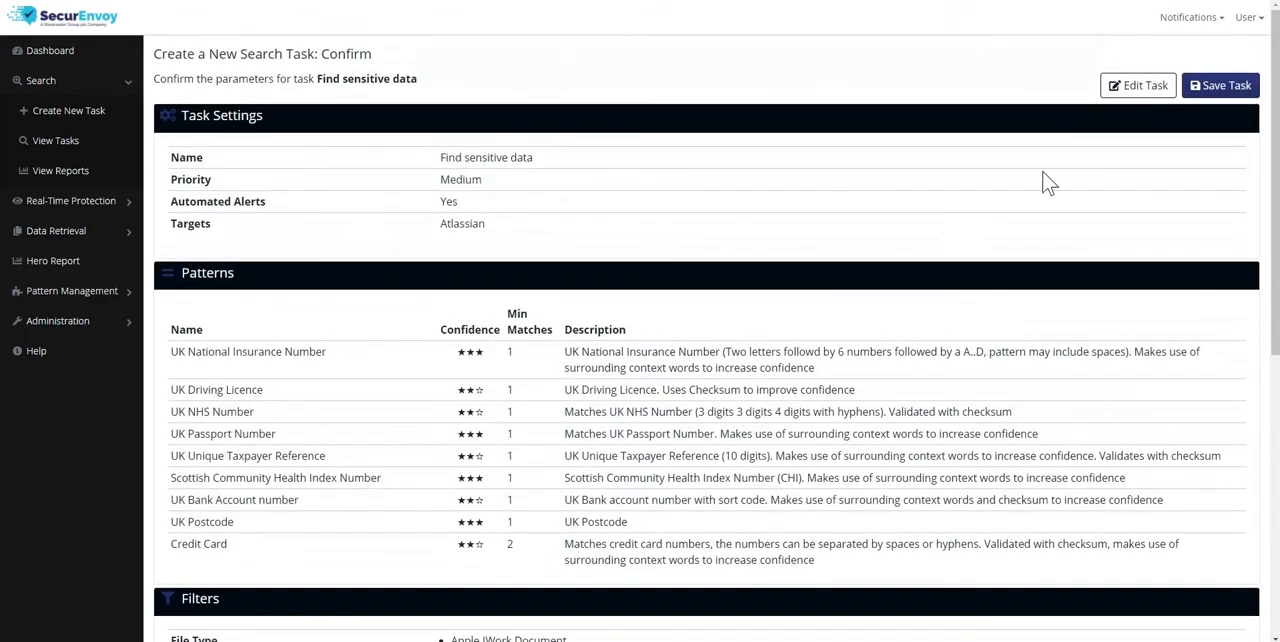
{"action": "left_click", "coordinate": [1203, 93]}
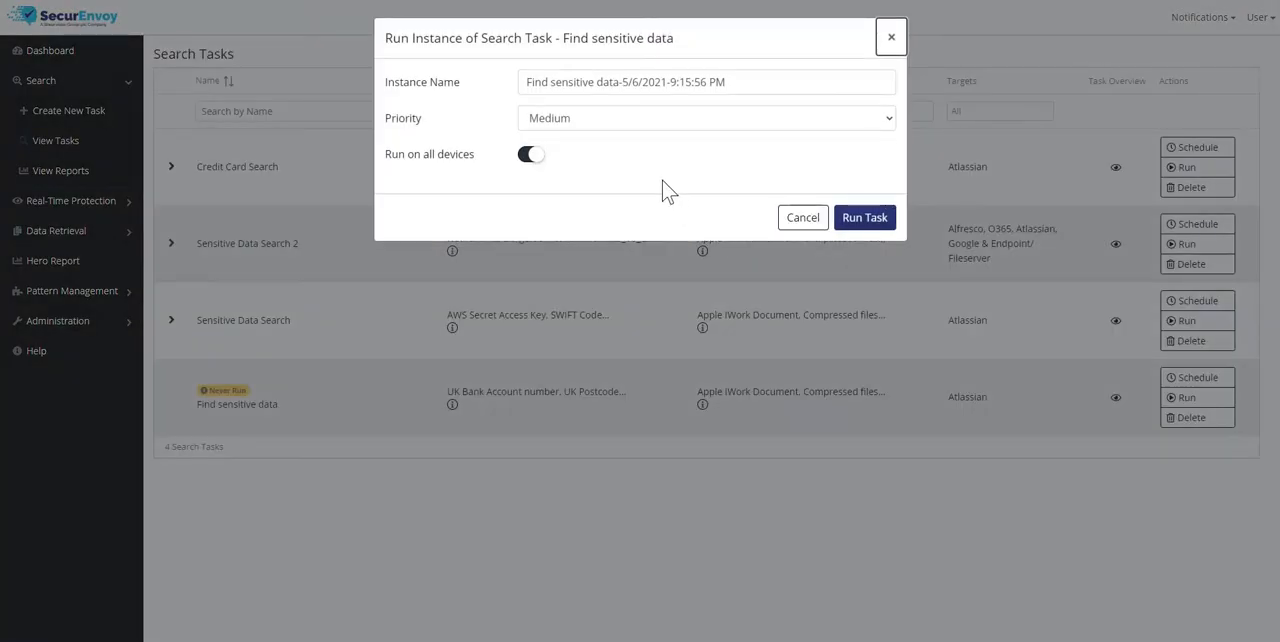
{"action": "left_click", "coordinate": [862, 222]}
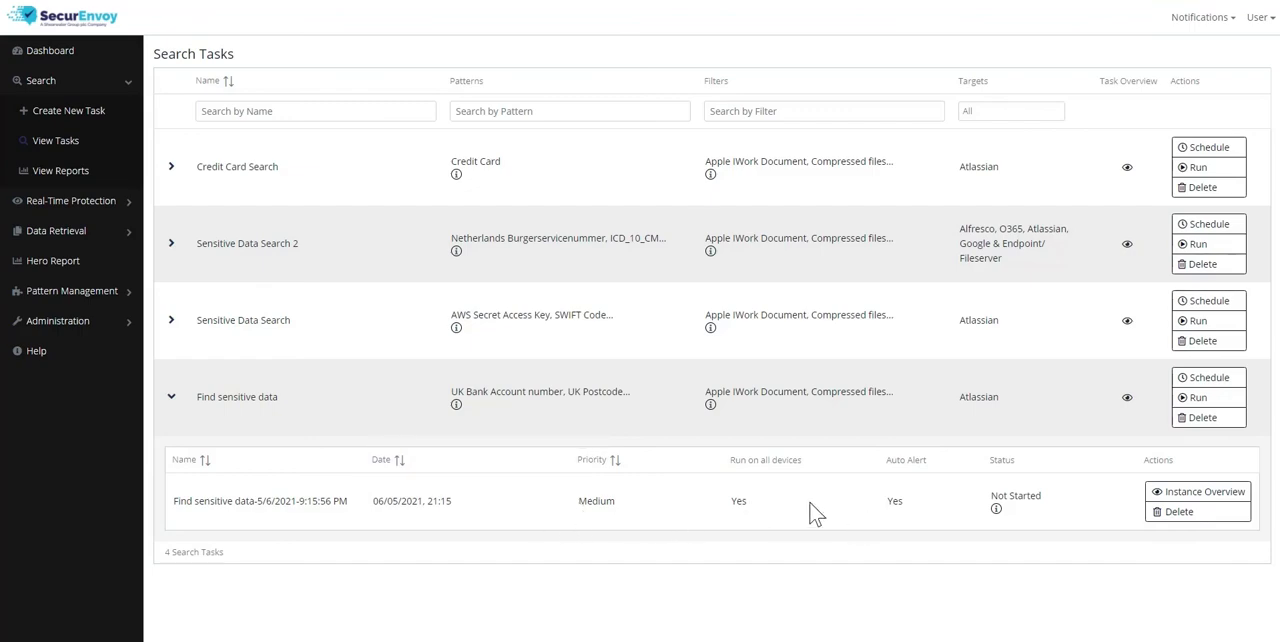
Open the search reports and apply a data selection with only the Credit Card Search task ticked
{"action": "left_click", "coordinate": [72, 174]}
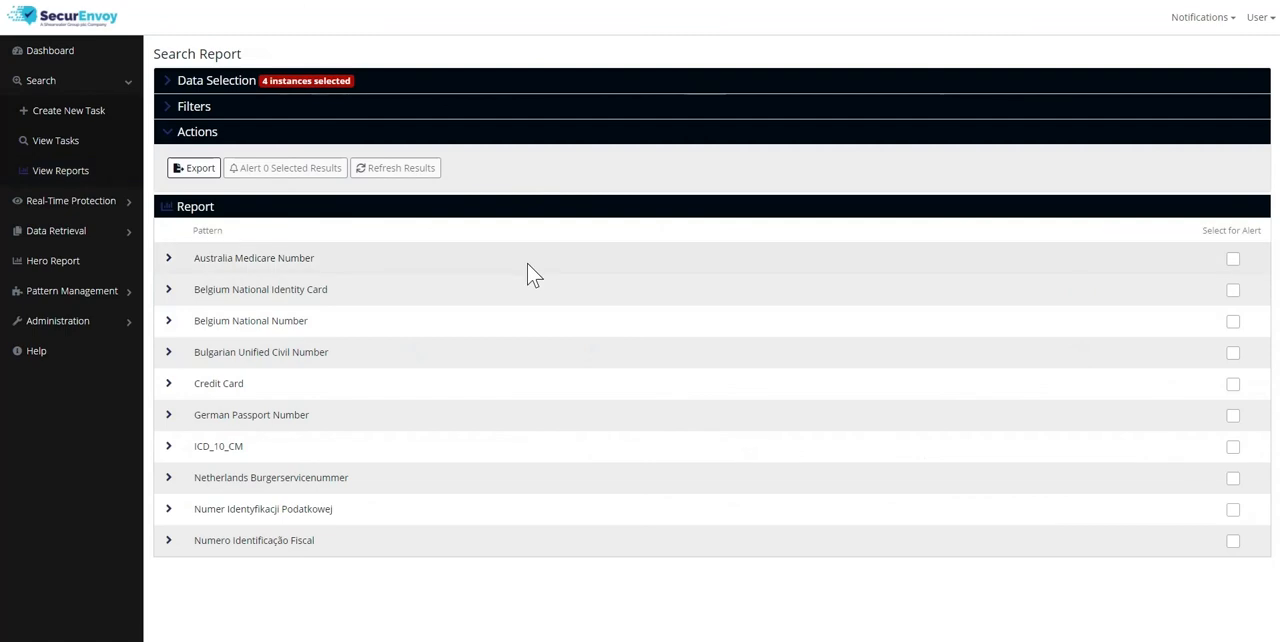
{"action": "left_click", "coordinate": [168, 82]}
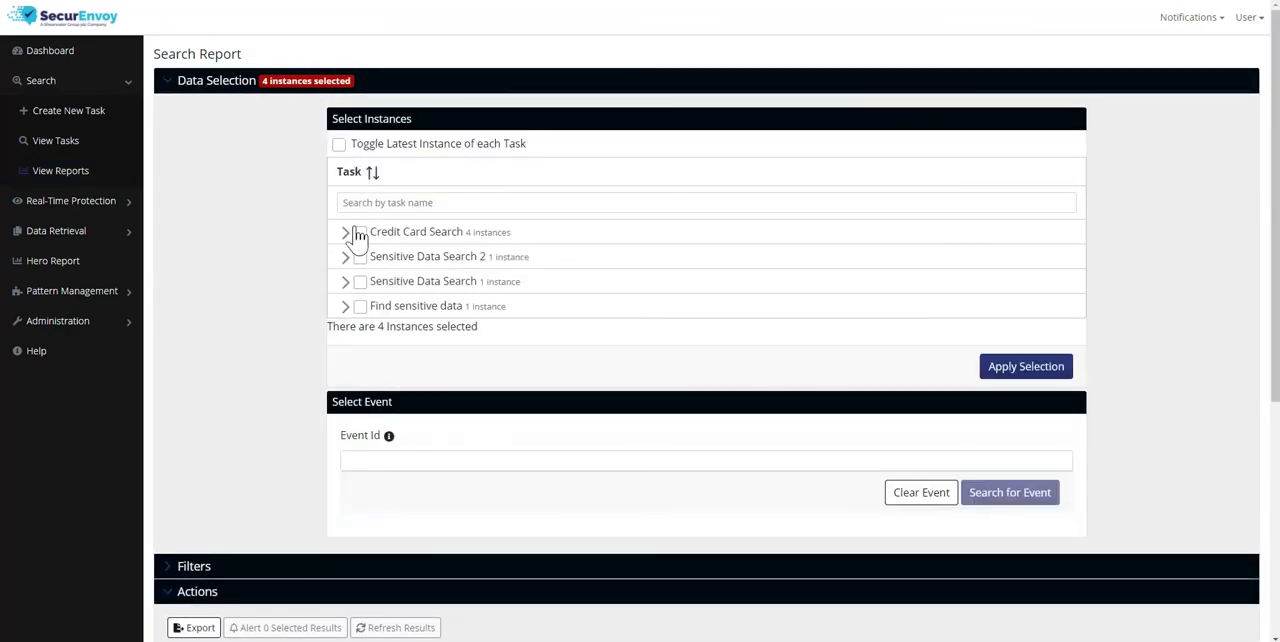
{"action": "left_click", "coordinate": [339, 145]}
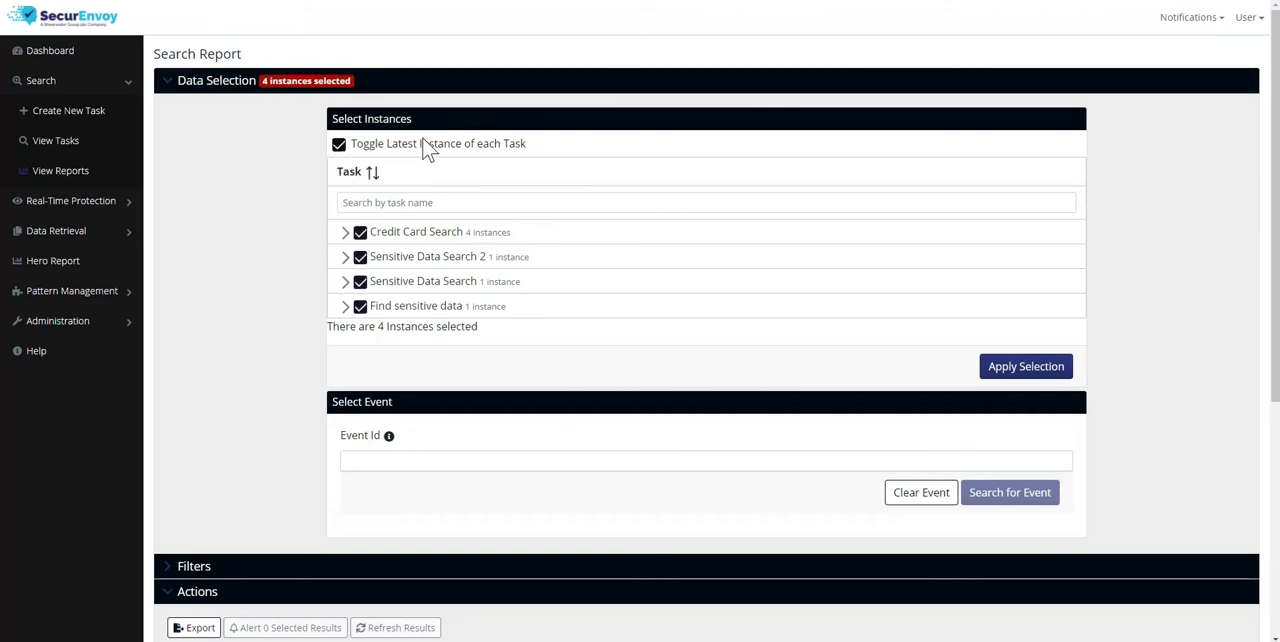
{"action": "left_click", "coordinate": [361, 258]}
{"action": "left_click", "coordinate": [361, 234]}
{"action": "left_click", "coordinate": [362, 259]}
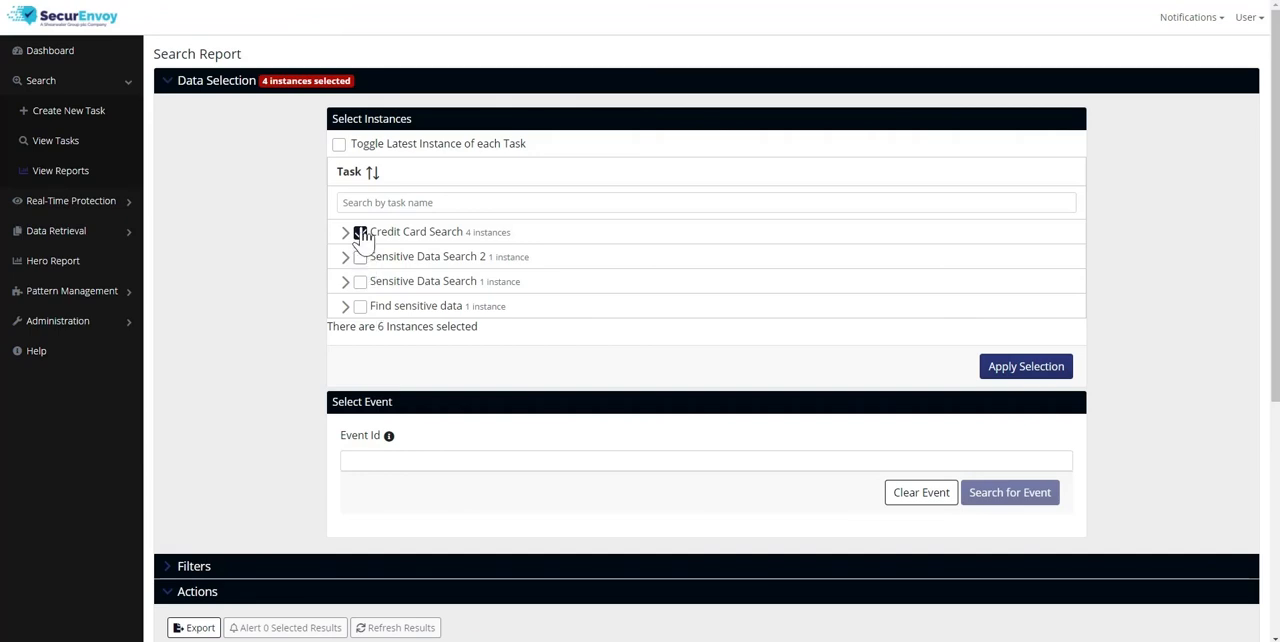
{"action": "left_click", "coordinate": [1027, 368]}
Expand the report's Credit Card pattern results and show the matches in the file "This is the new blog post"
{"action": "scroll", "coordinate": [691, 354], "scroll_direction": "down", "scroll_amount": 4}
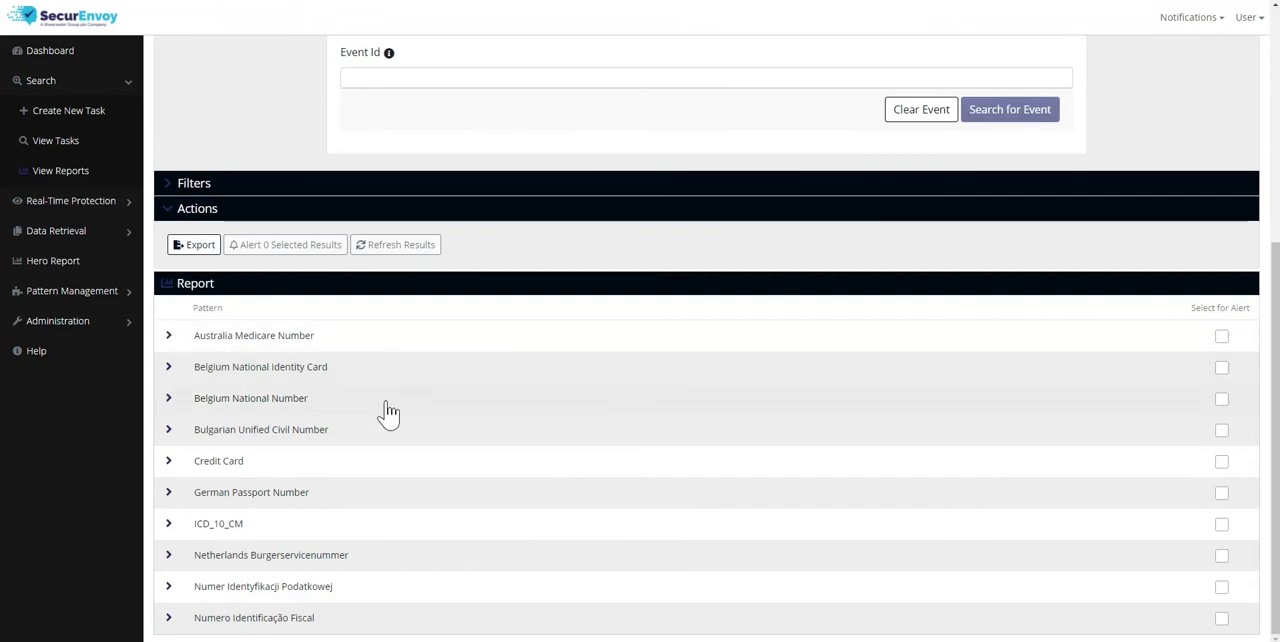
{"action": "left_click", "coordinate": [169, 466]}
{"action": "scroll", "coordinate": [455, 450], "scroll_direction": "down", "scroll_amount": 2}
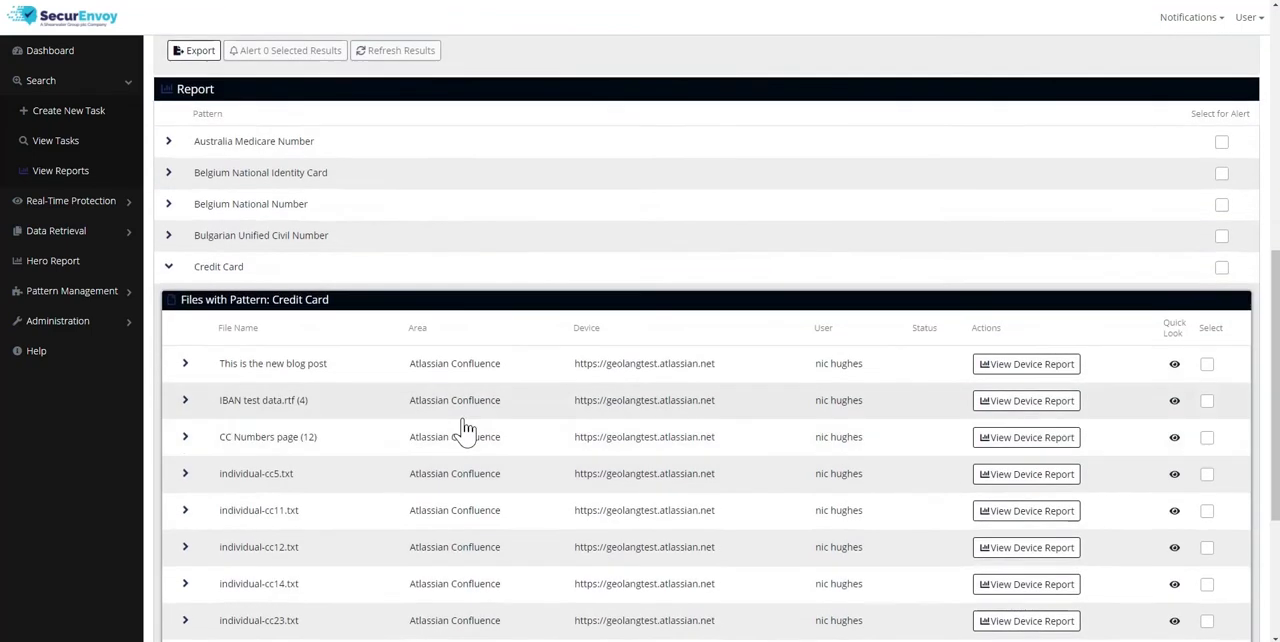
{"action": "scroll", "coordinate": [465, 428], "scroll_direction": "down", "scroll_amount": 2}
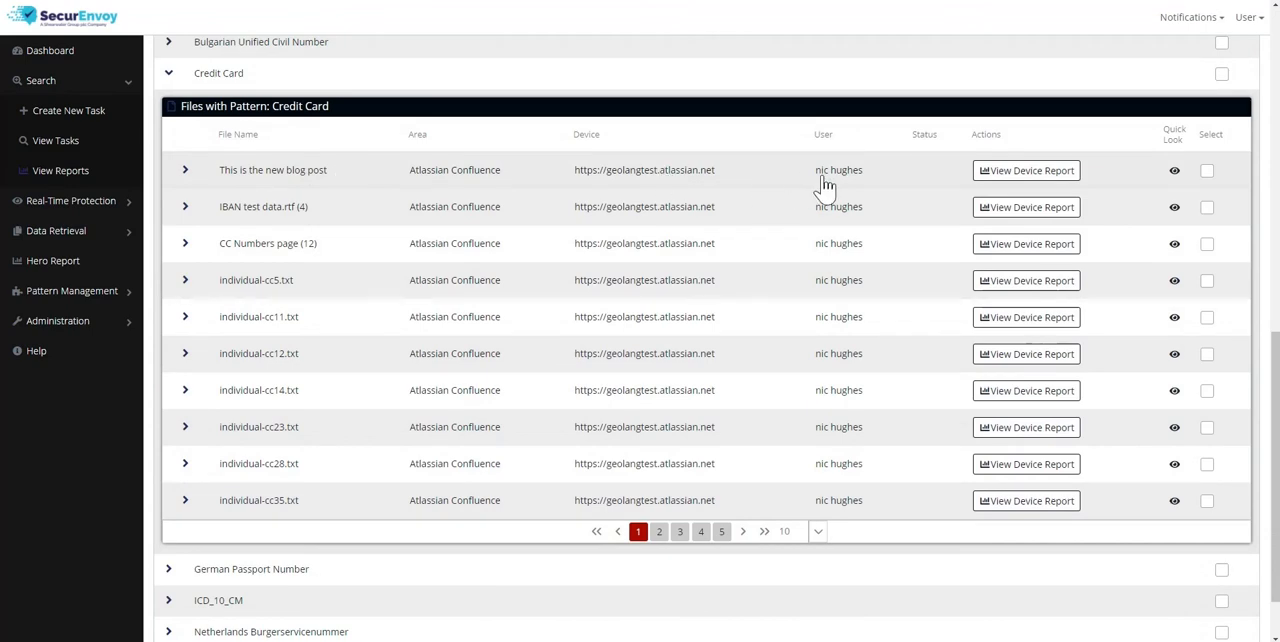
{"action": "left_click", "coordinate": [185, 172]}
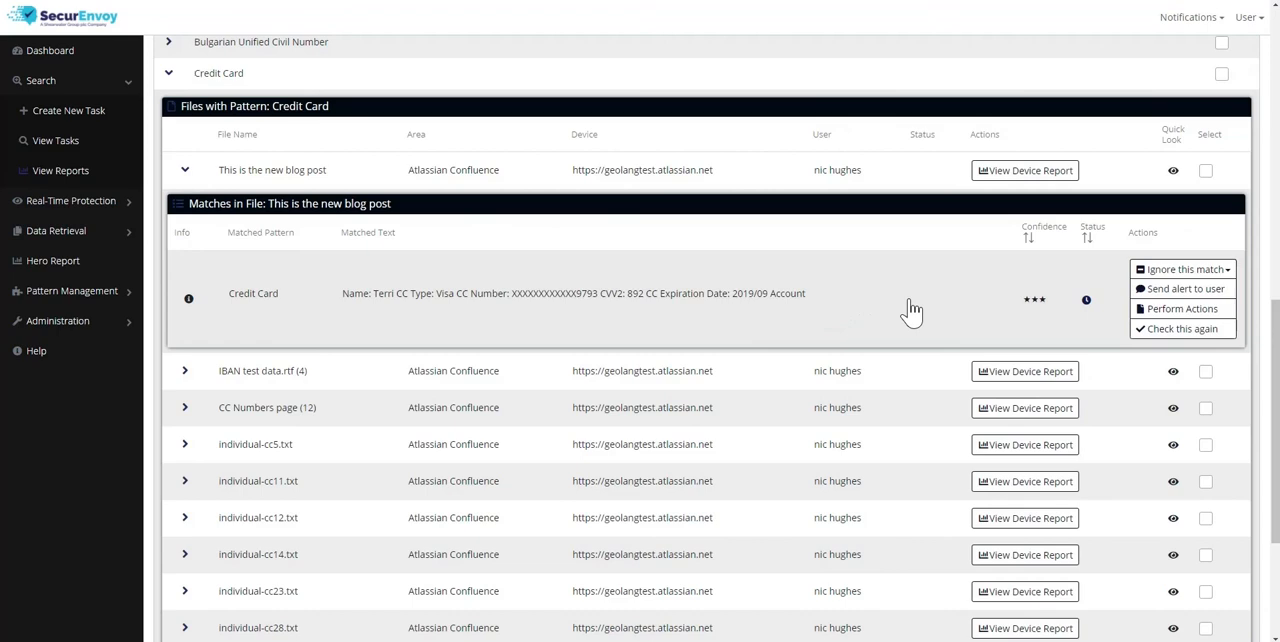
Examine the ignore scopes and the Perform Actions option for the blog post's Credit Card match, and look over the remaining files
{"action": "left_click", "coordinate": [1170, 276]}
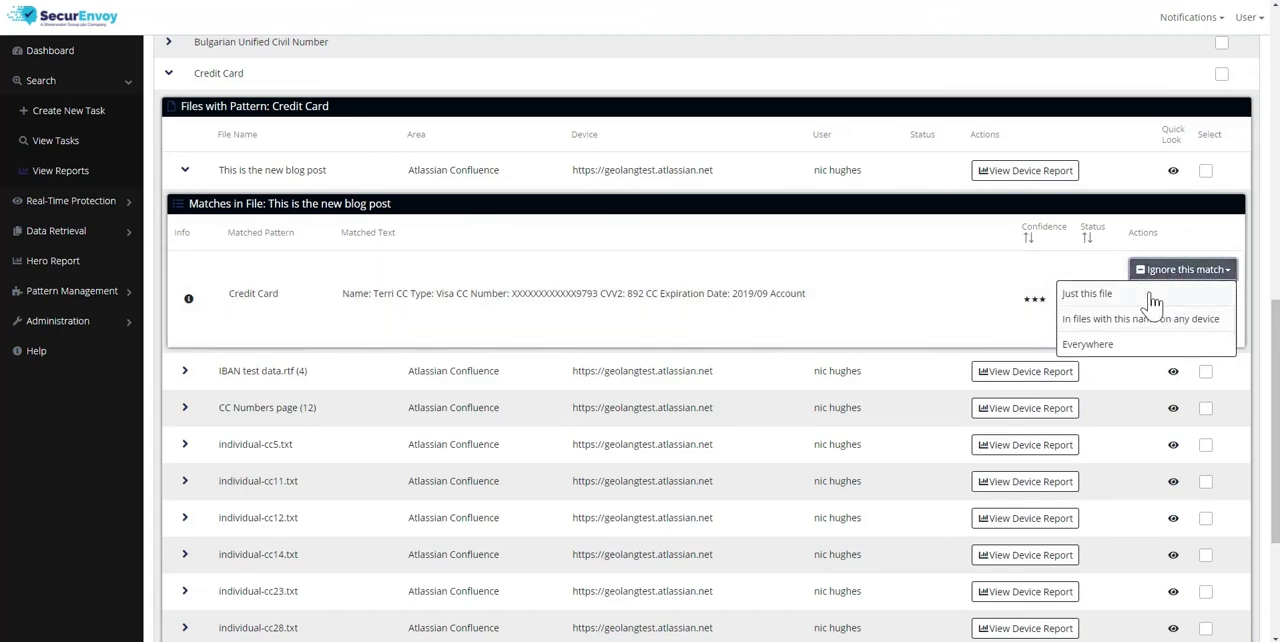
{"action": "left_click", "coordinate": [1216, 245]}
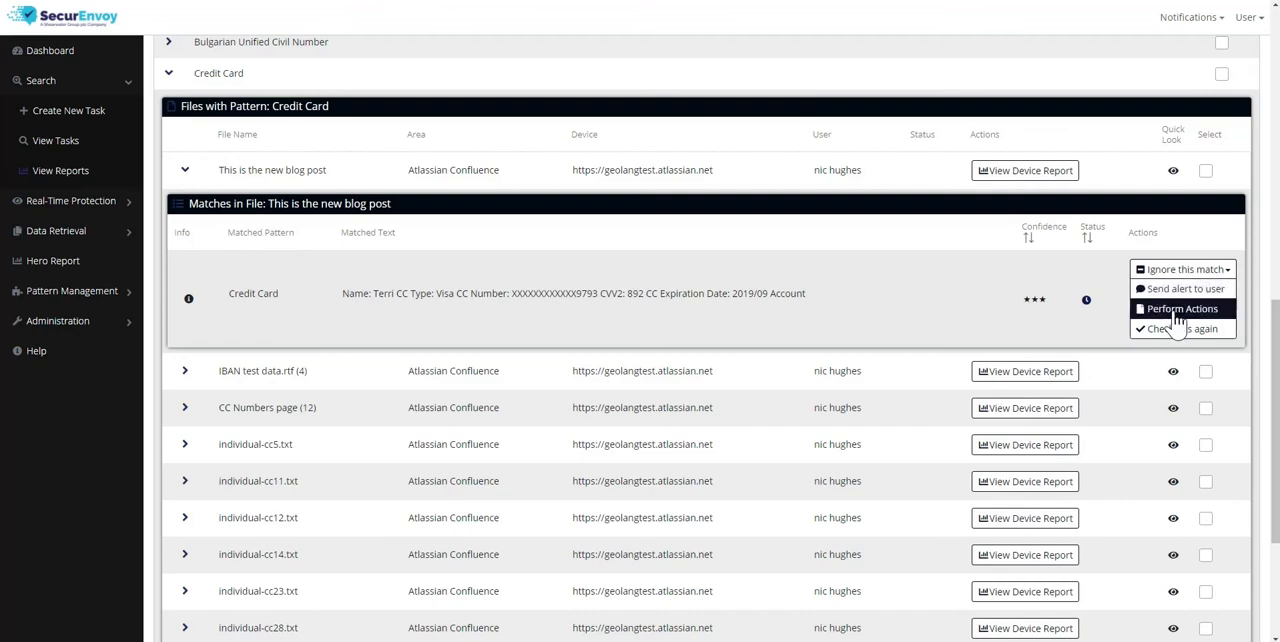
{"action": "left_click", "coordinate": [1170, 312]}
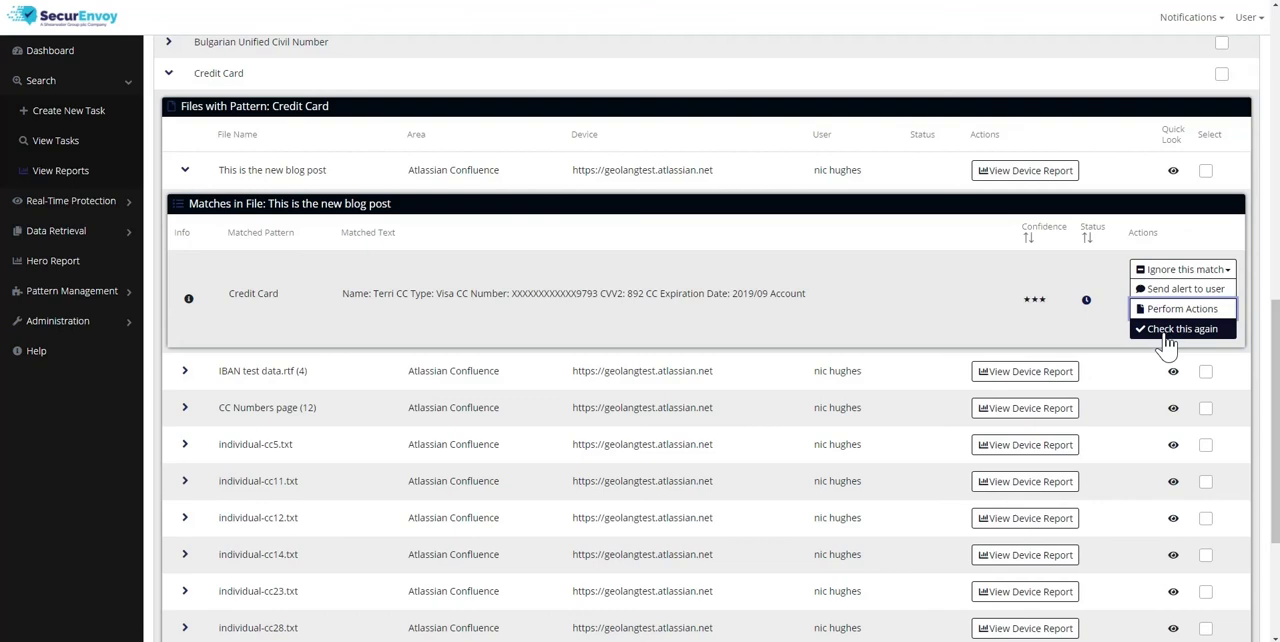
{"action": "scroll", "coordinate": [900, 320], "scroll_direction": "down", "scroll_amount": 3}
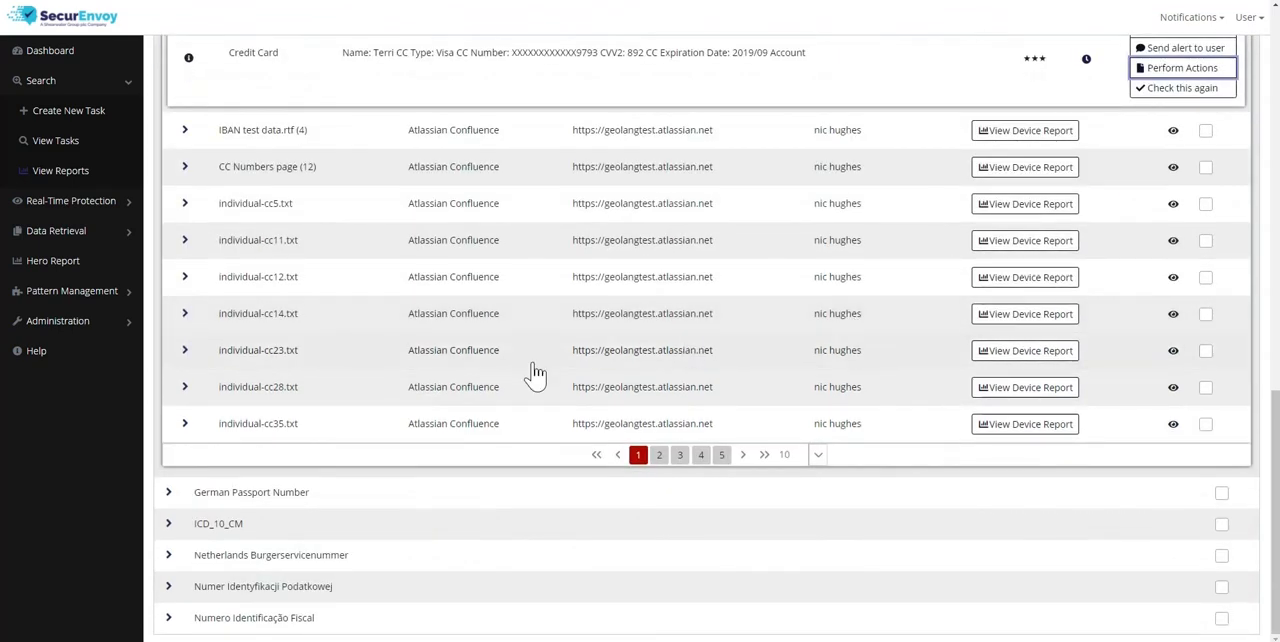